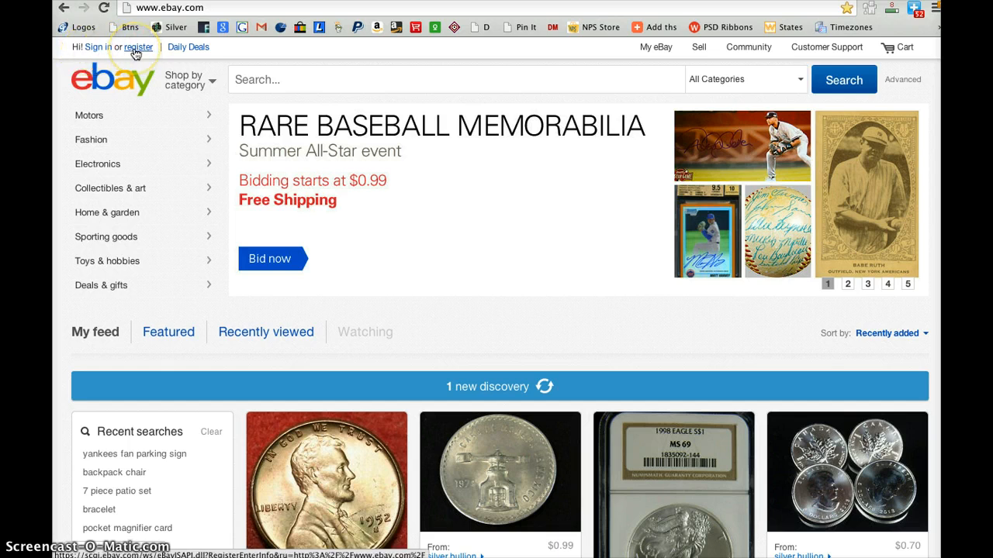
Open the personal account registration form and fill in the first name, last name and email from a saved autofill entry
click(136, 48)
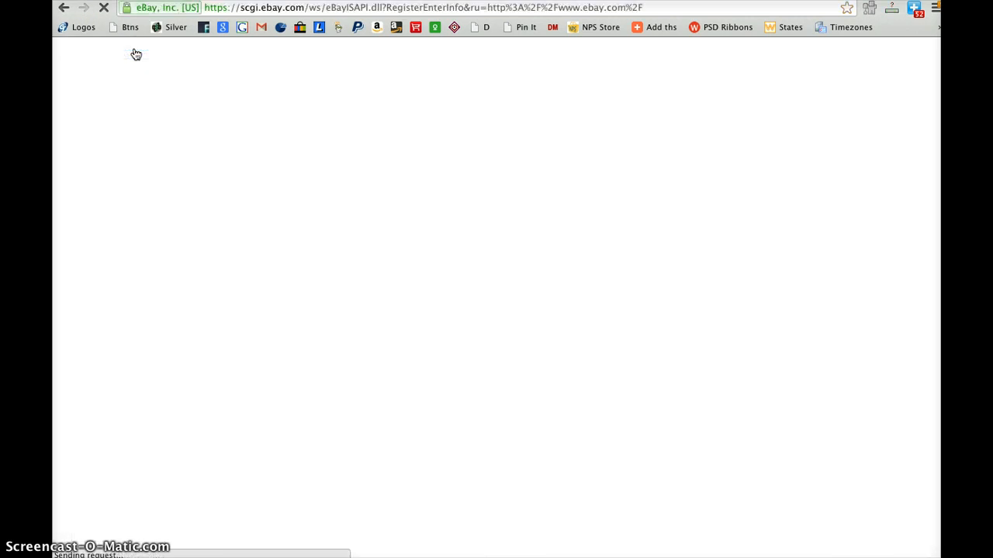
click(213, 165)
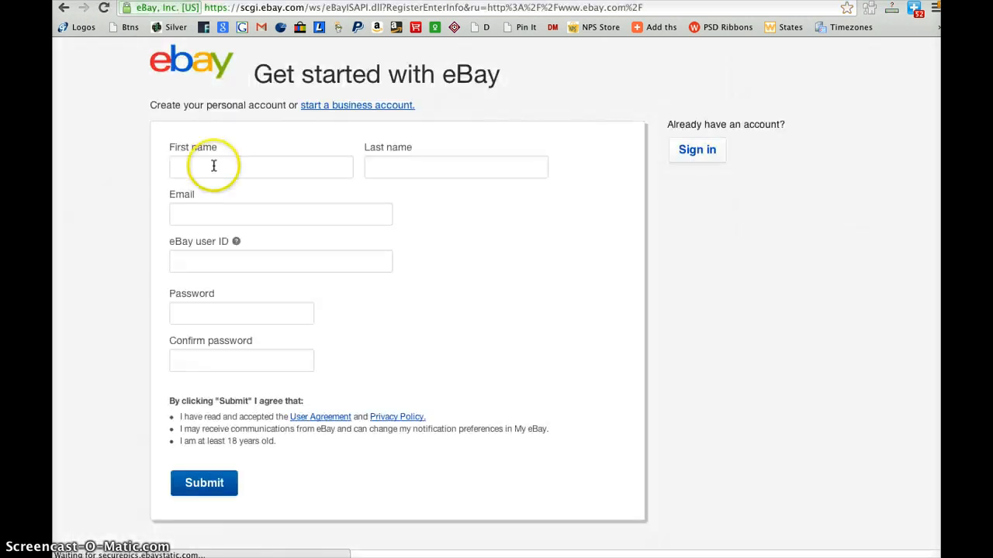
click(213, 166)
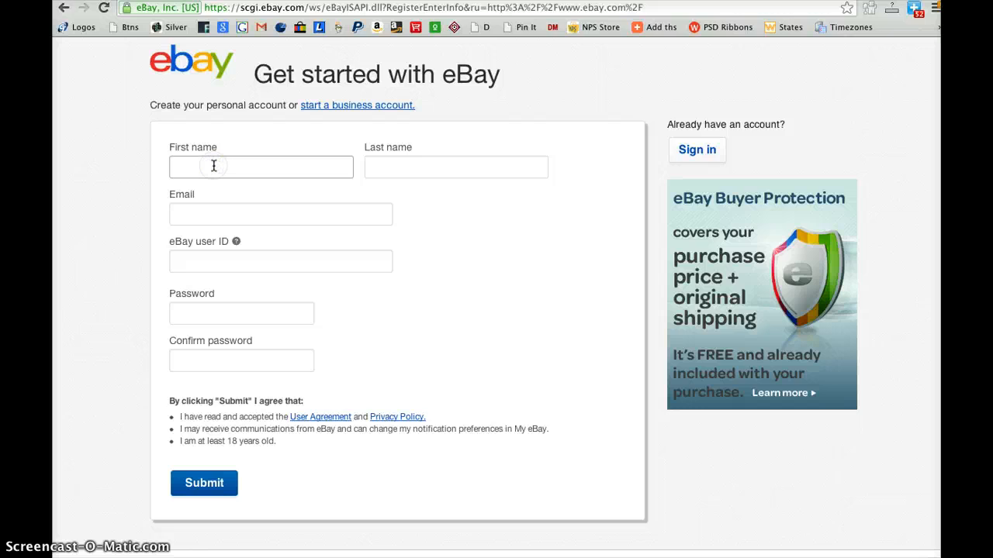
text(Mik)
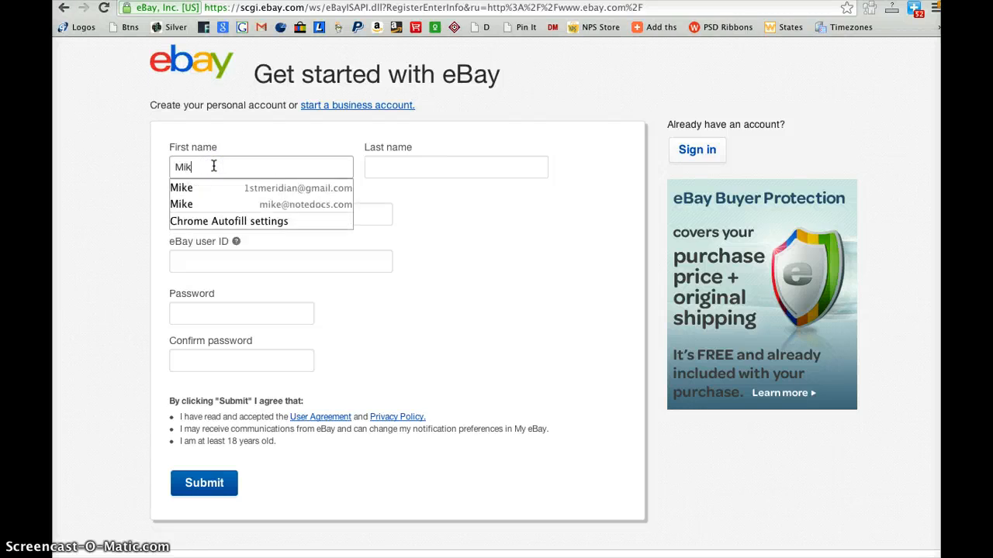
key(Down)
key(Return)
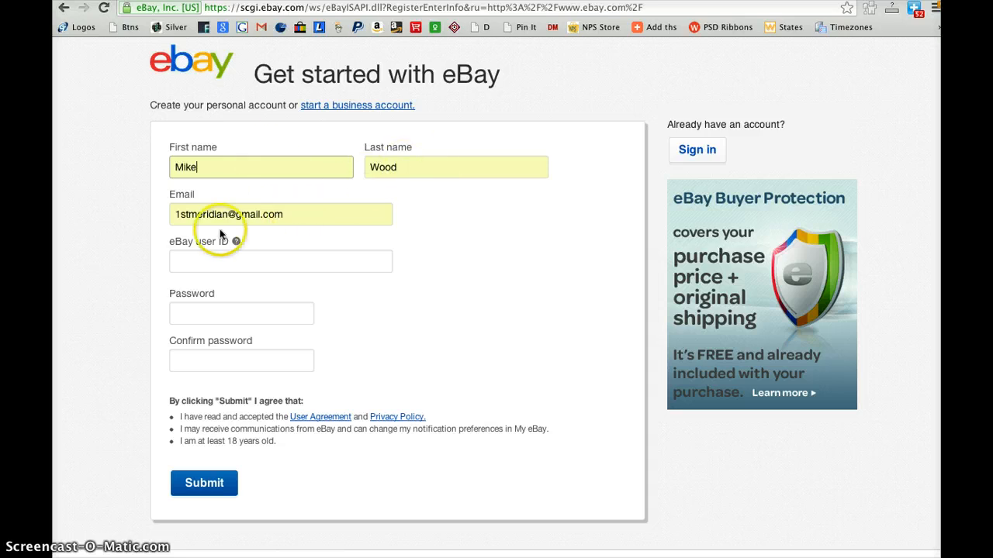
Enter an eBay user ID in the registration form and replace it with one of the suggested user IDs
click(237, 260)
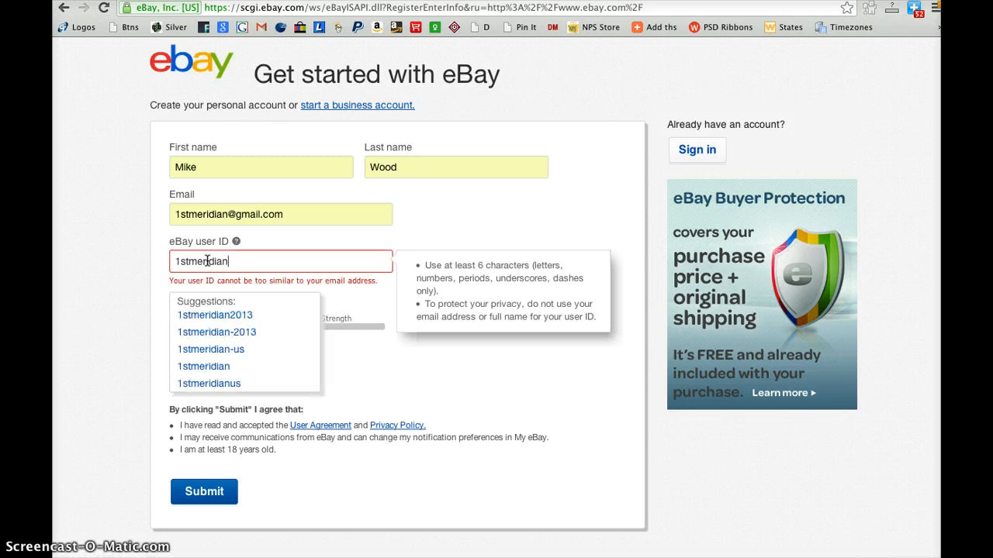
click(230, 317)
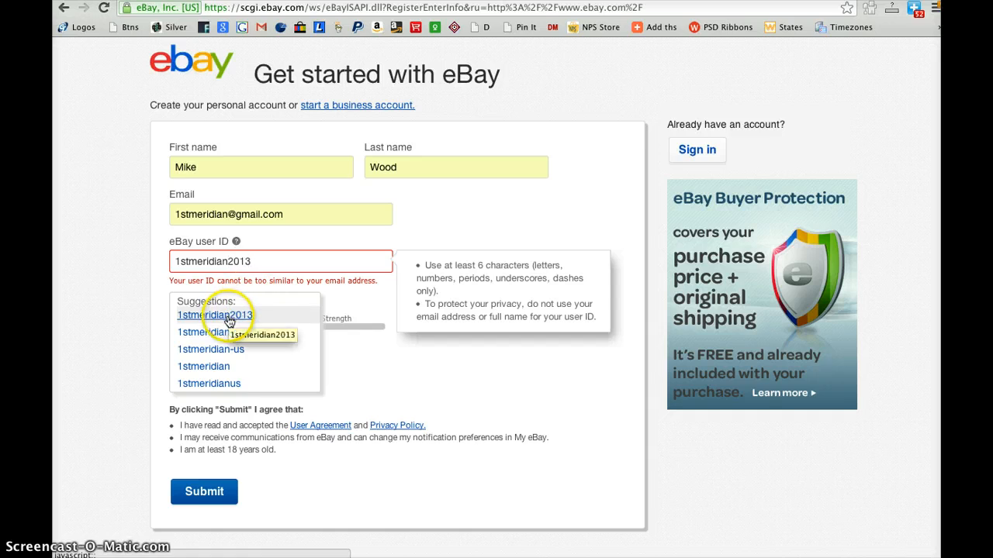
key(BackSpace)
key(BackSpace)
key(BackSpace)
key(BackSpace)
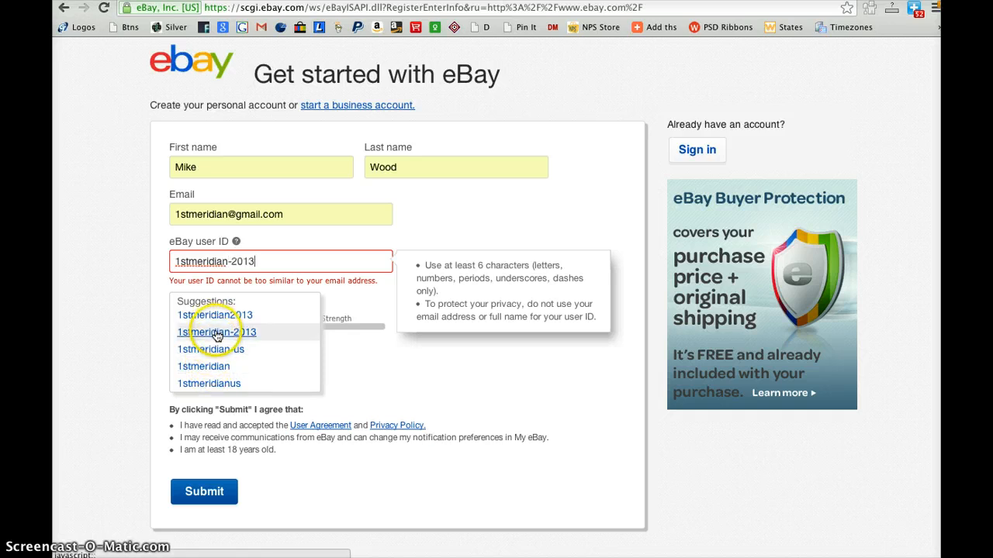
click(210, 383)
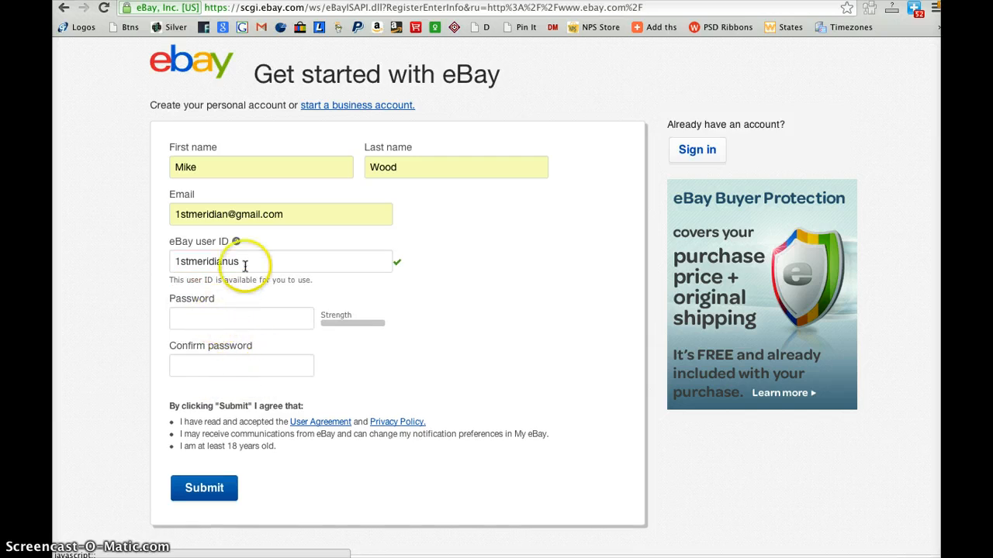
click(207, 319)
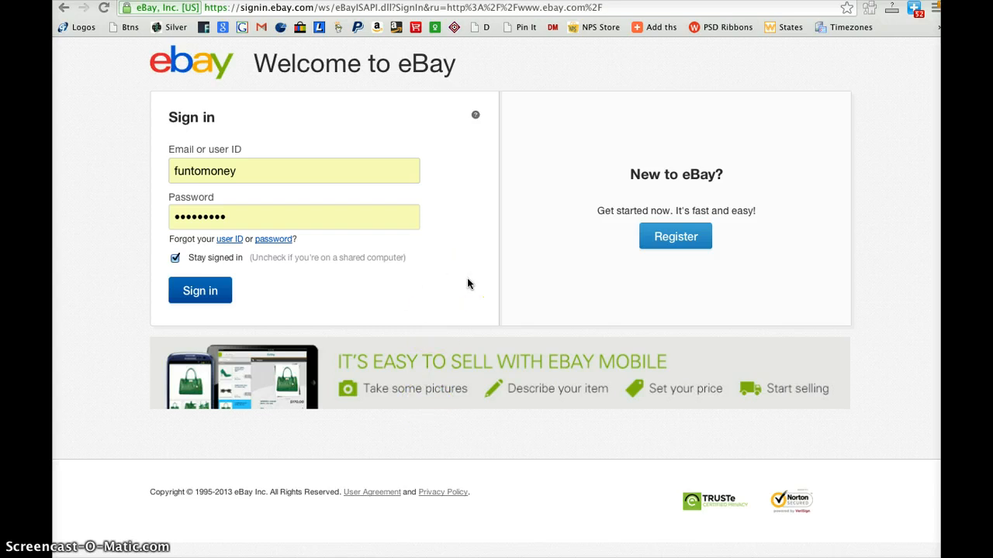
Sign in to the existing account with the filled-in credentials and continue past the shipping promotion to the home page
click(204, 292)
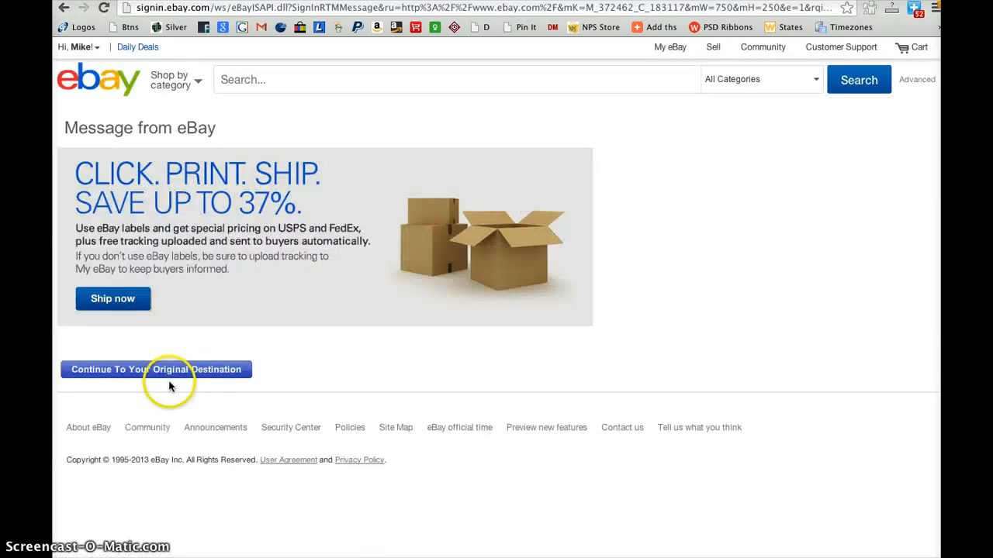
click(166, 371)
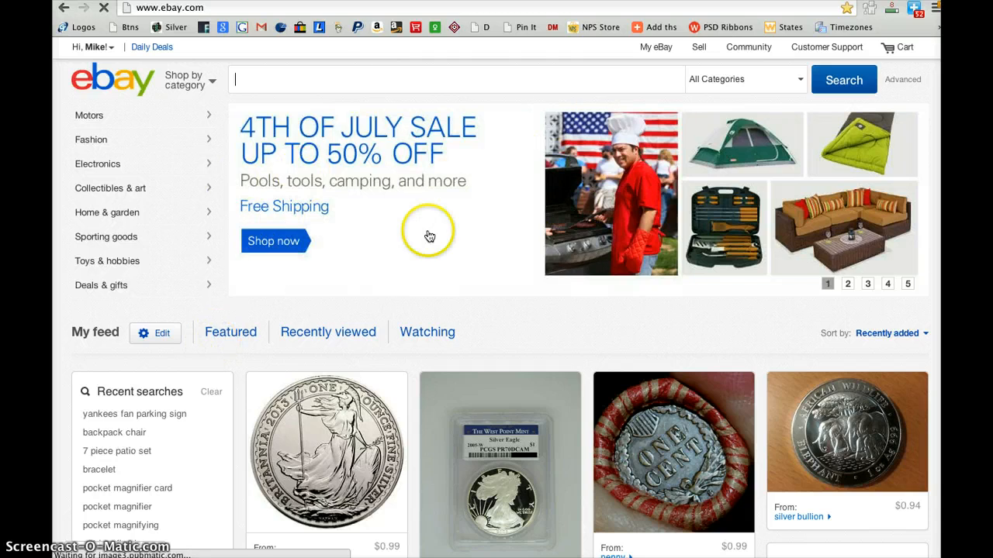
Open the My eBay summary and go to its All Selling page
mouse_move(656, 48)
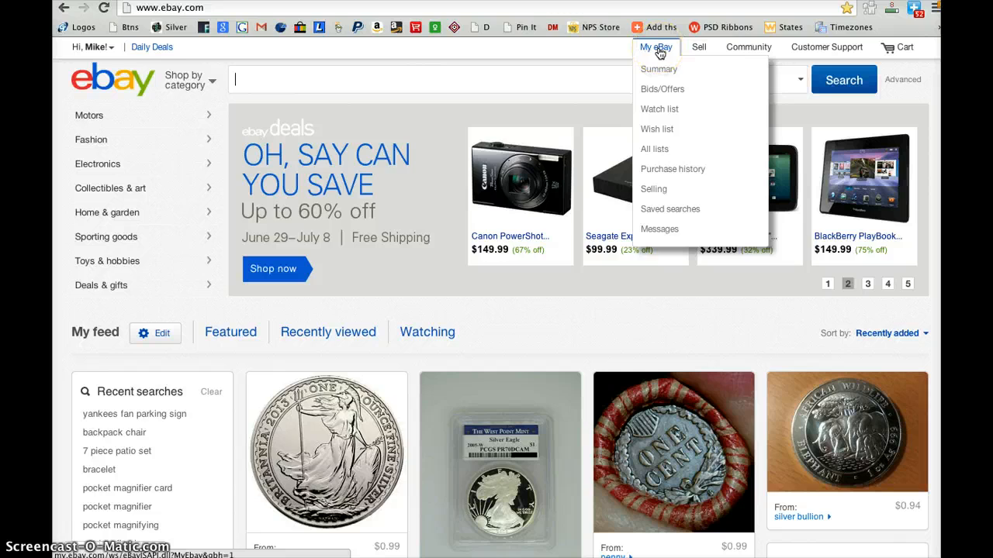
click(658, 50)
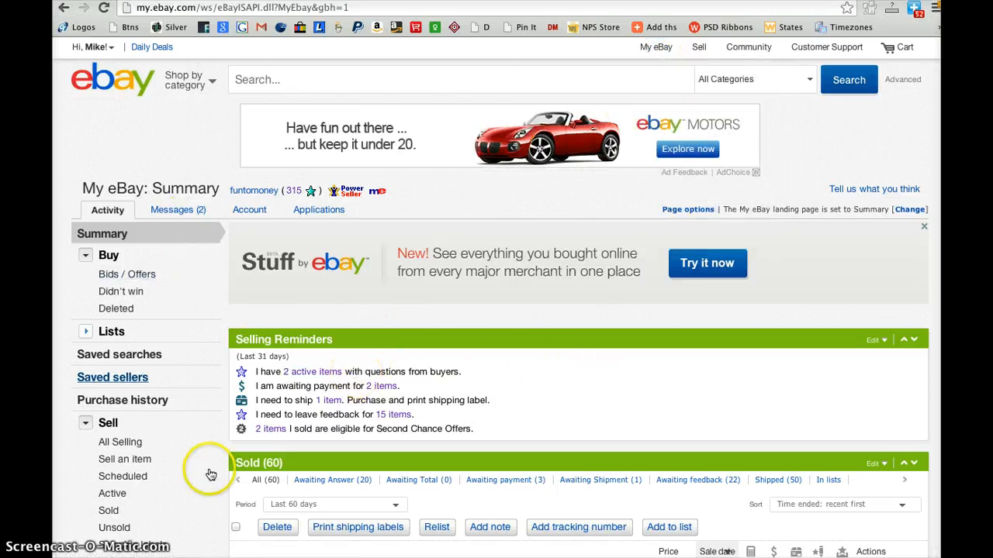
click(122, 447)
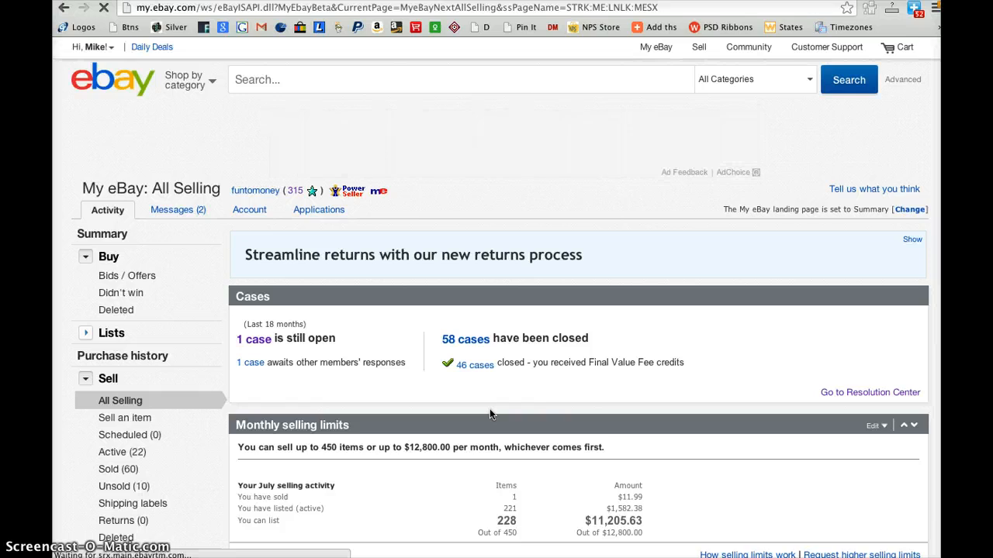
Examine the monthly selling limits for the number of items and the dollar amount allowed per month
scroll(490, 409, down, 1)
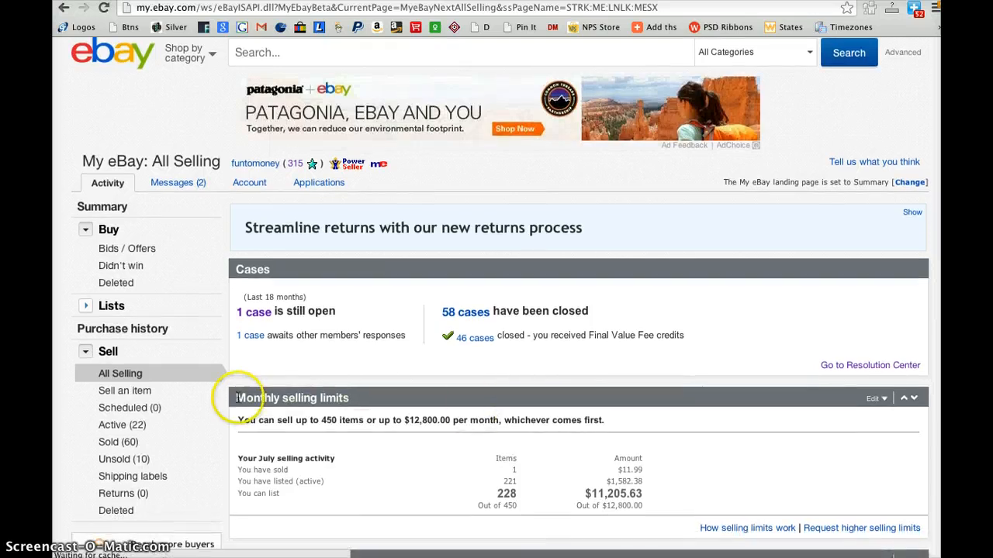
drag(236, 398, 363, 398)
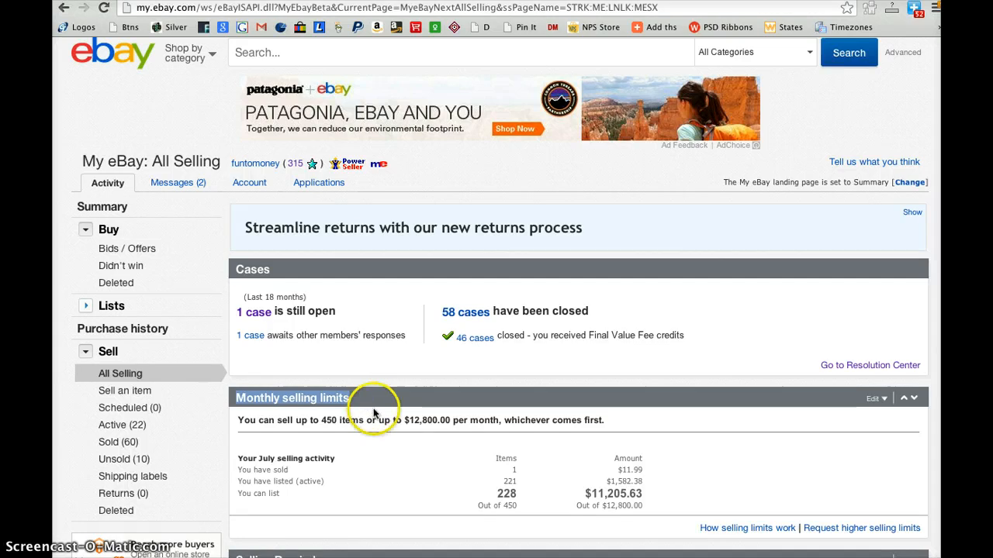
click(328, 420)
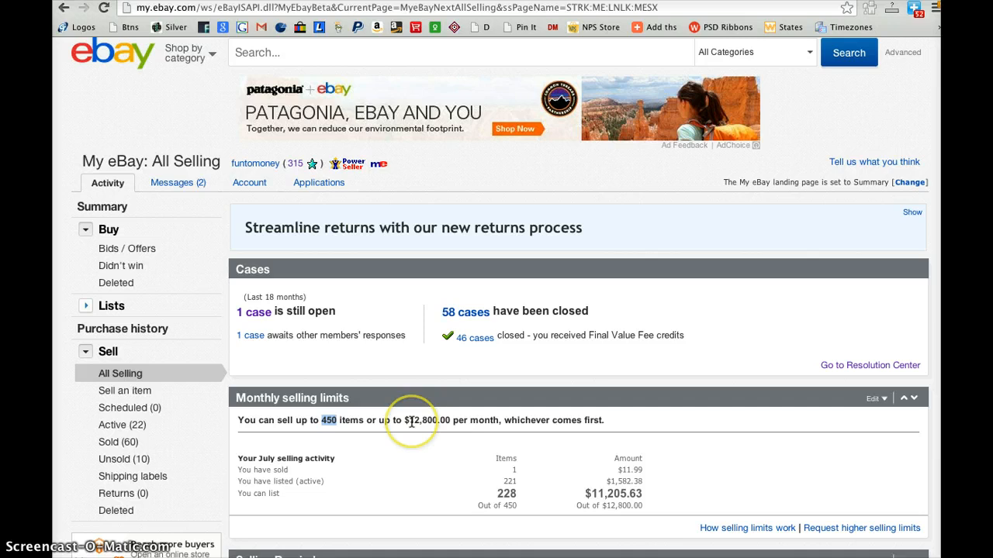
drag(411, 421, 439, 421)
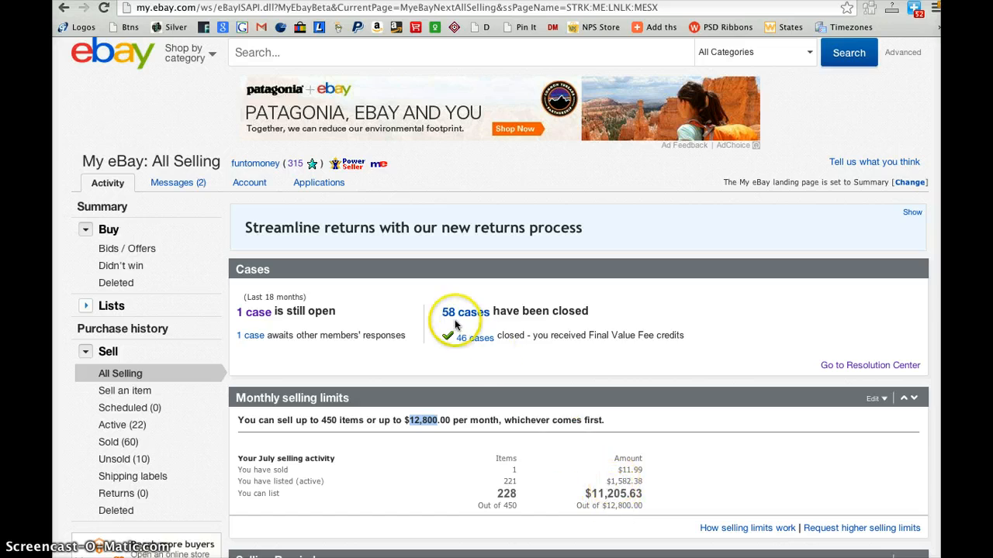
click(489, 431)
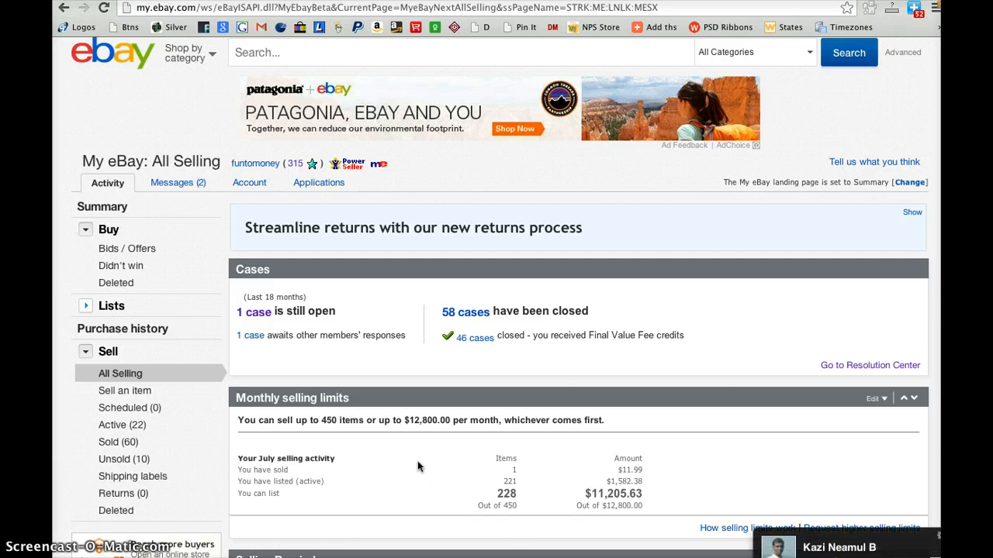
click(392, 468)
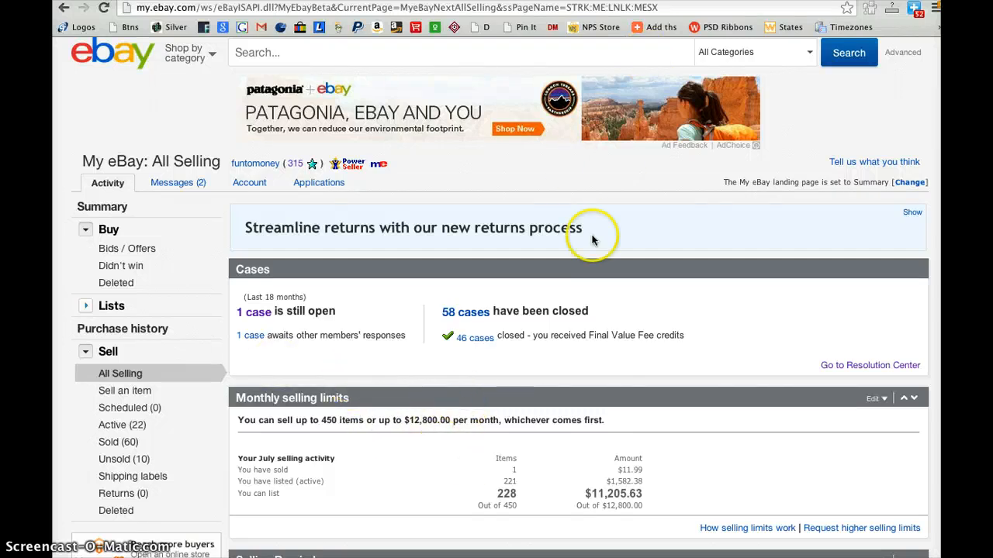
Go to the page for selling an item and open the draft listing for the bulk lot #2 of 1000 LEGO pieces
scroll(593, 232, up, 1)
mouse_move(696, 52)
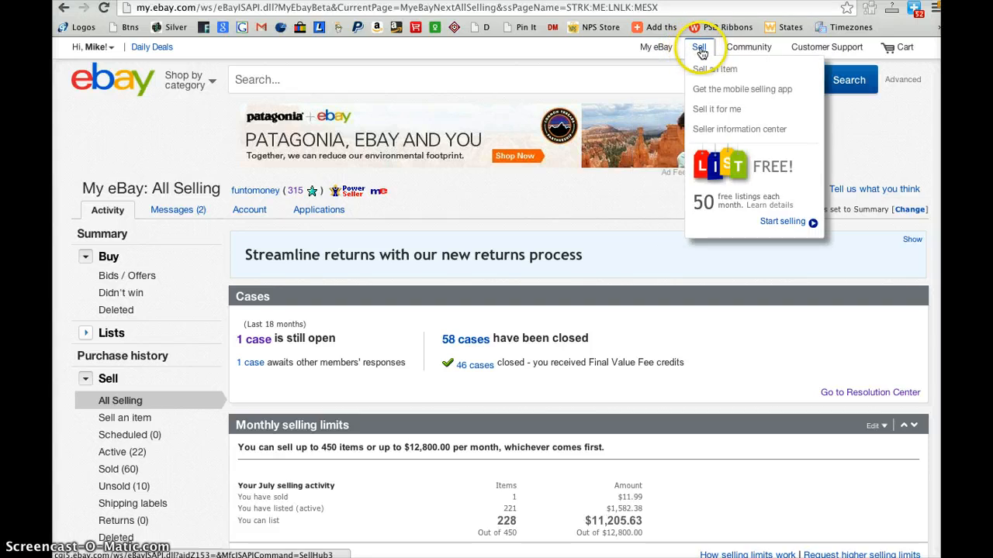
click(700, 49)
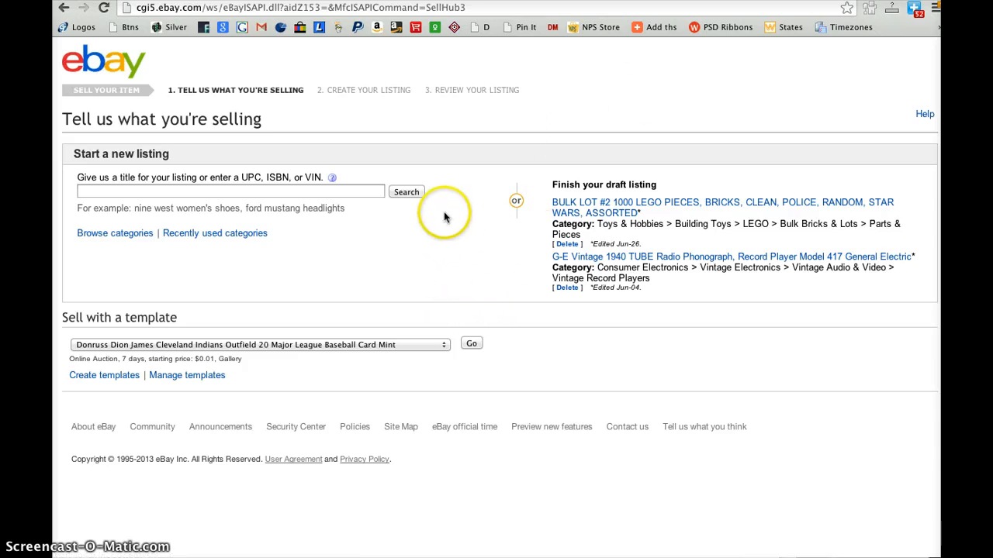
click(582, 205)
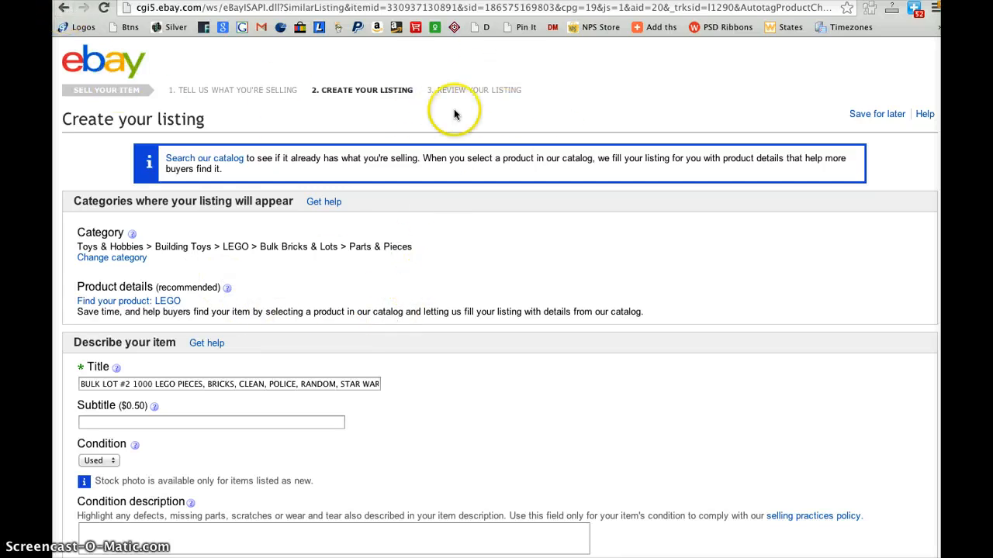
Look through the draft listing's category, item details, photos, description, and format and price sections
scroll(519, 374, down, 10)
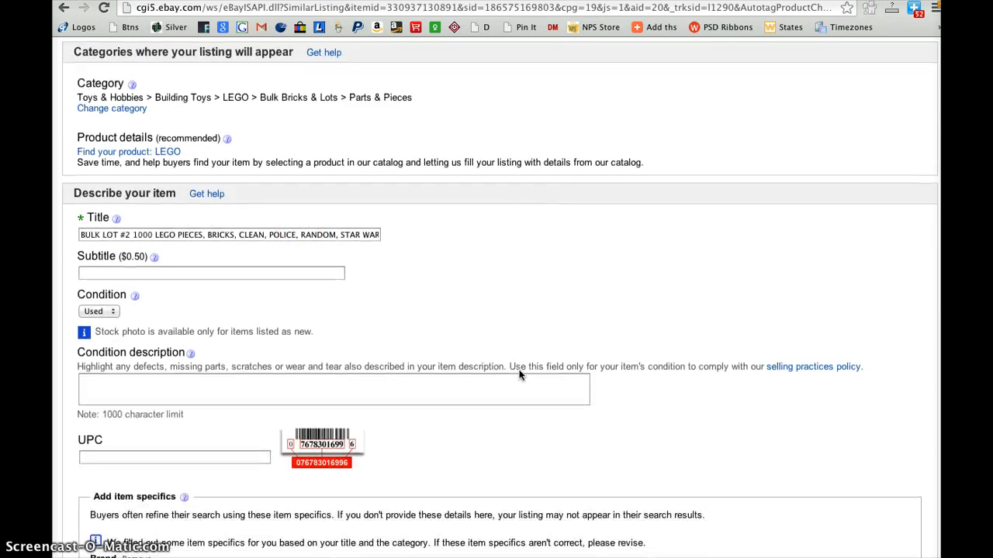
scroll(520, 375, down, 10)
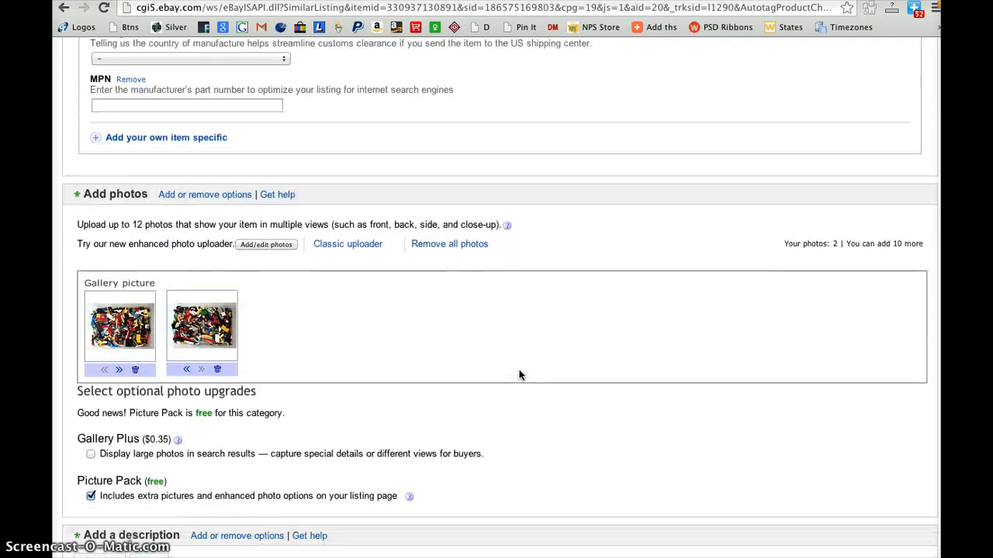
scroll(520, 376, up, 20)
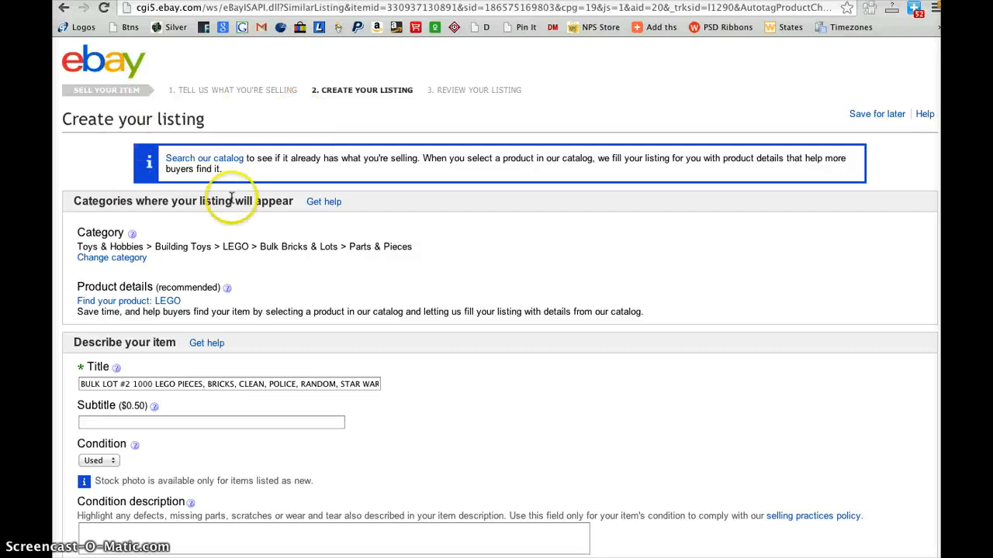
scroll(552, 368, down, 6)
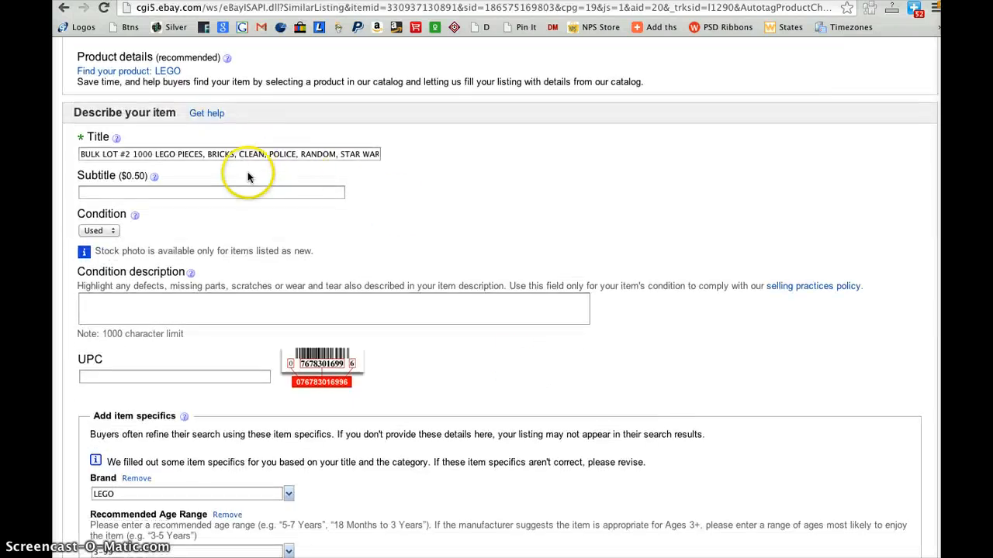
scroll(353, 310, down, 20)
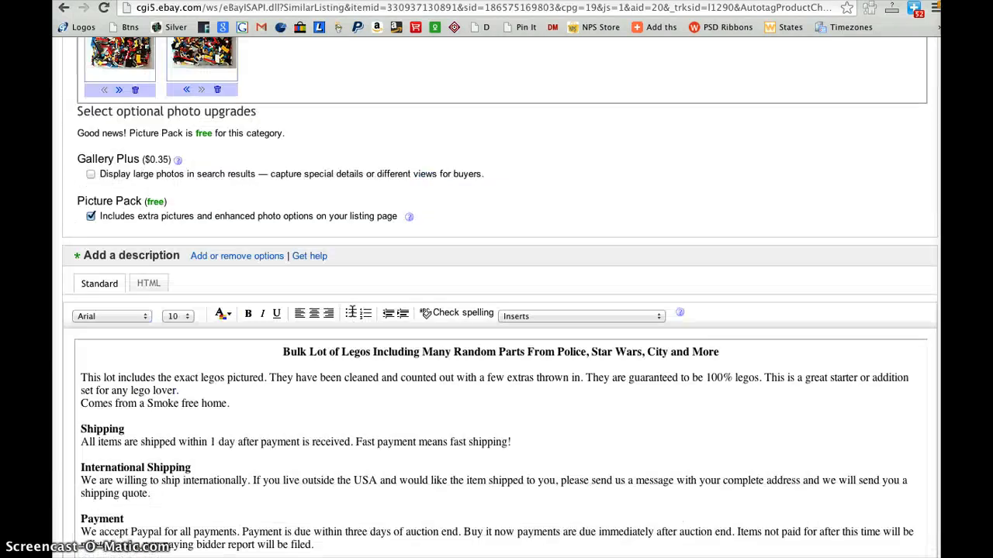
scroll(351, 314, down, 20)
scroll(352, 318, up, 10)
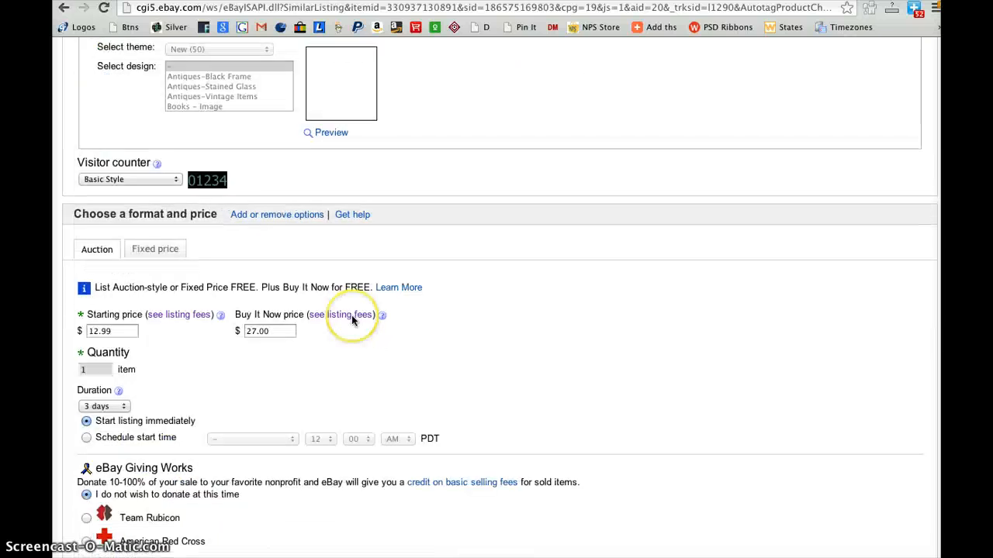
scroll(351, 315, up, 20)
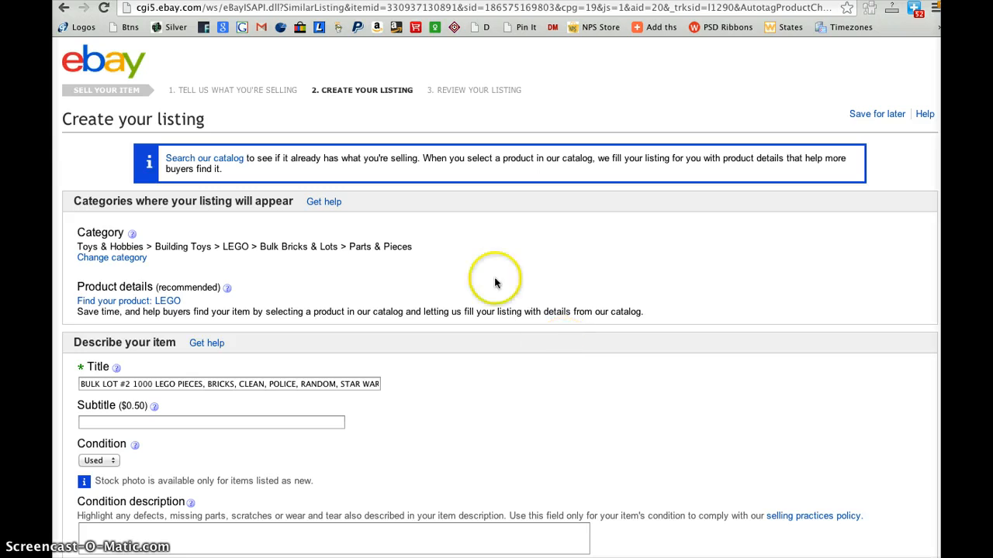
Examine the full wording of the draft listing's title and the condition and item specifics fields below it
scroll(422, 367, down, 1)
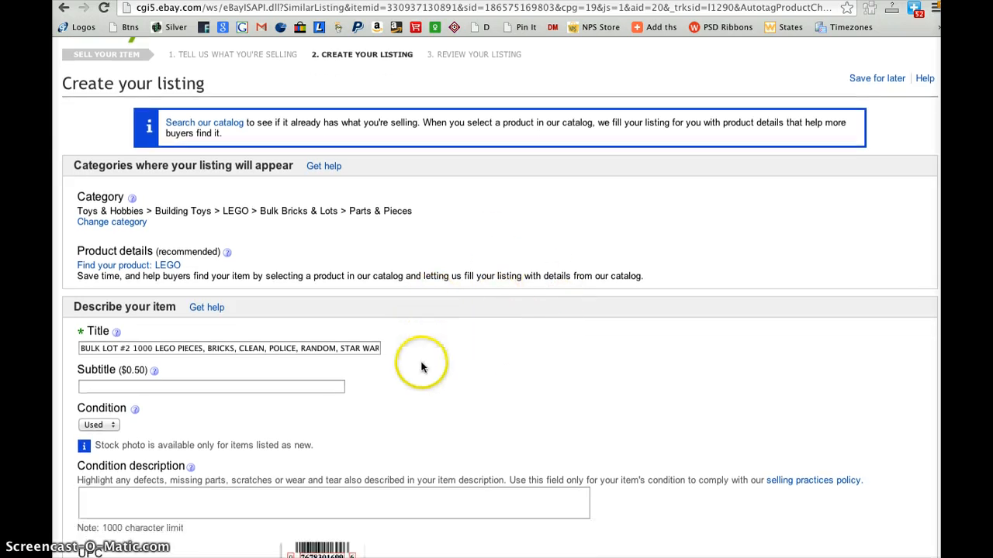
click(203, 347)
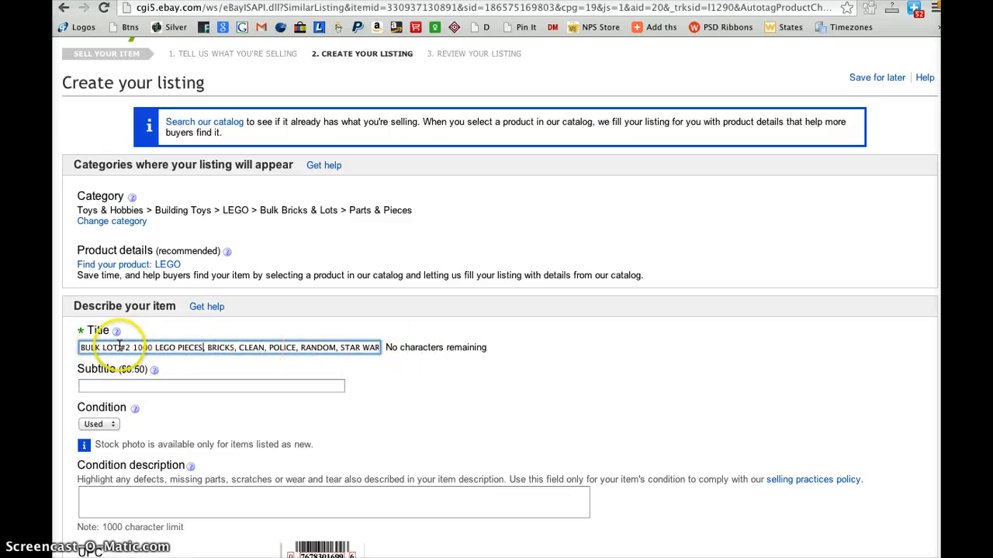
drag(121, 347, 389, 346)
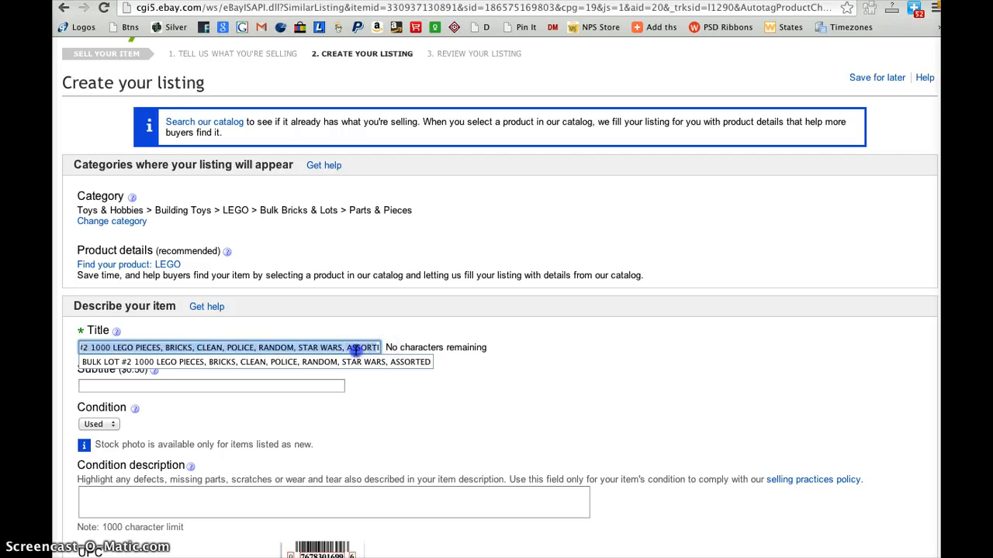
click(514, 361)
scroll(519, 363, down, 5)
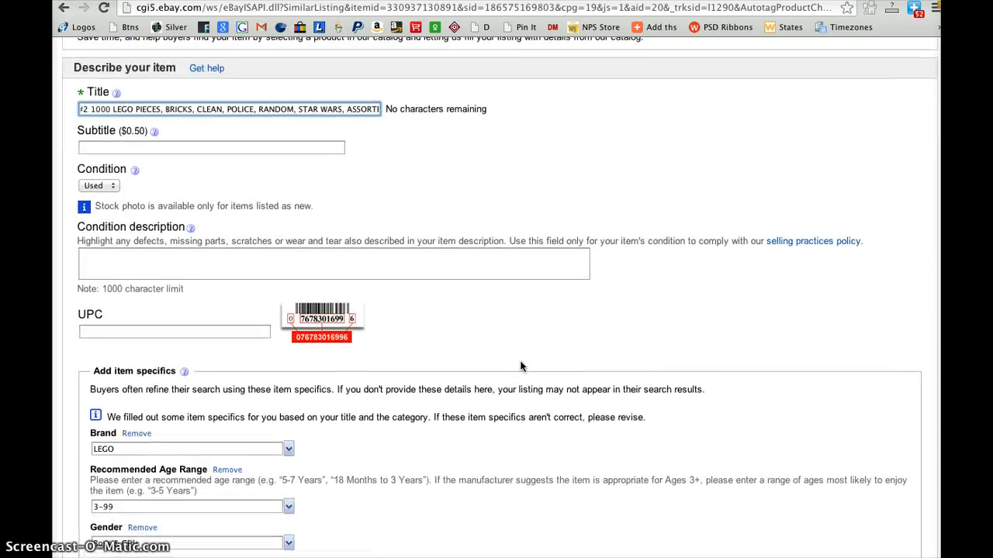
Examine the condition description, UPC and item specifics fields, along with the listing's category, title and photo sections
scroll(521, 366, down, 2)
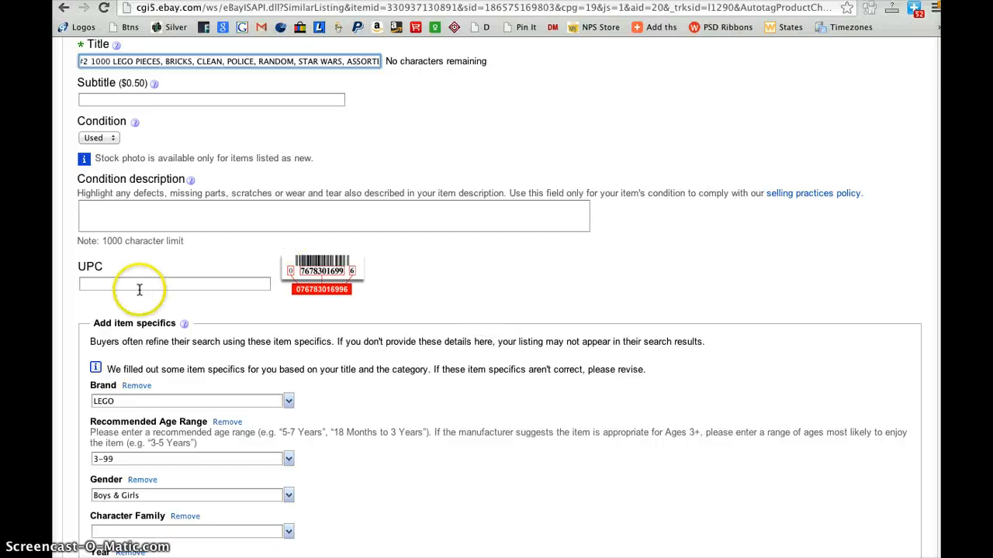
click(134, 220)
scroll(224, 260, down, 3)
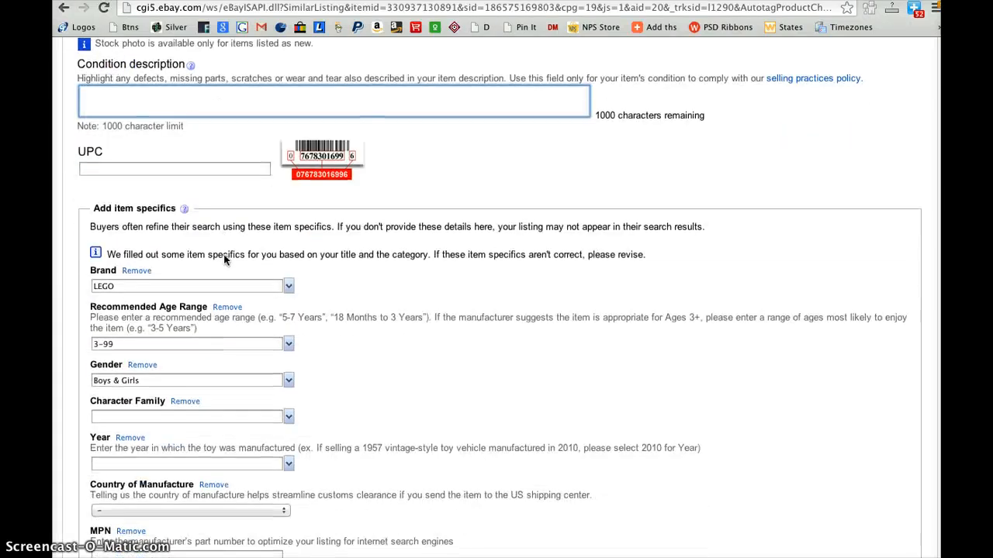
click(159, 168)
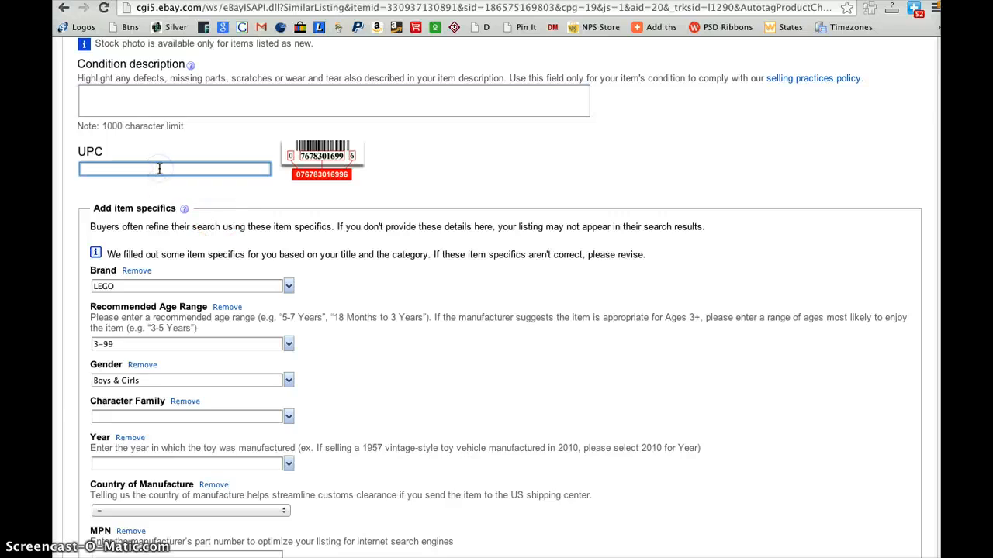
scroll(371, 302, down, 3)
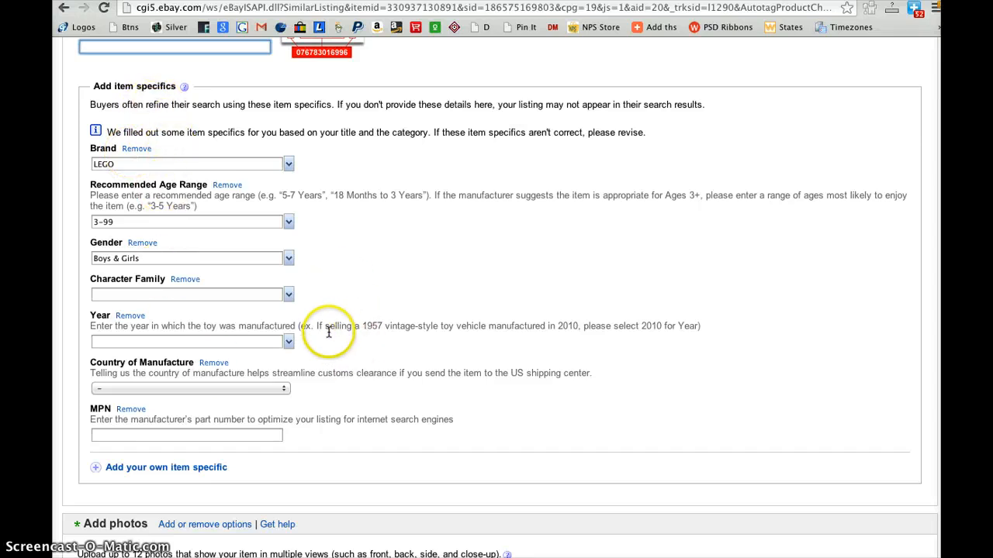
scroll(326, 347, up, 10)
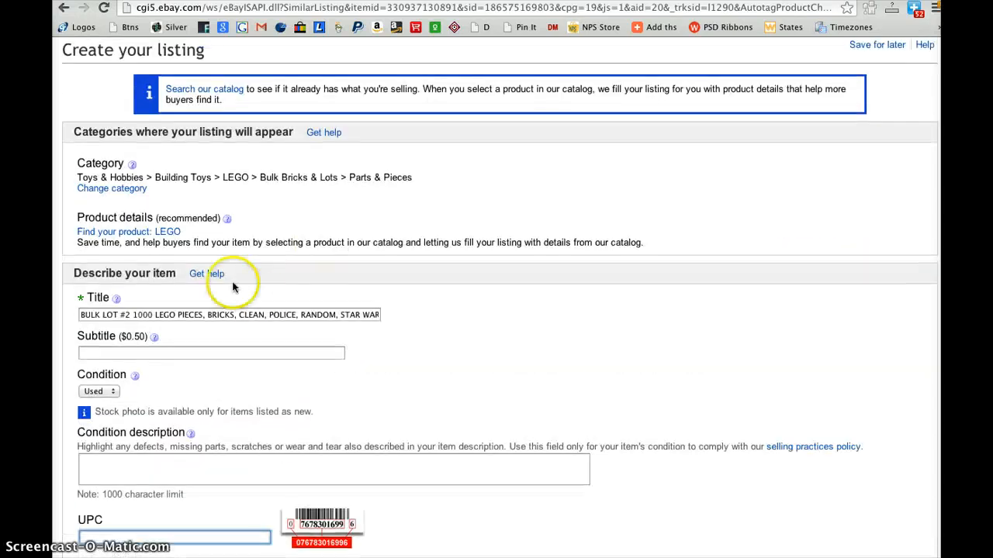
scroll(401, 345, down, 9)
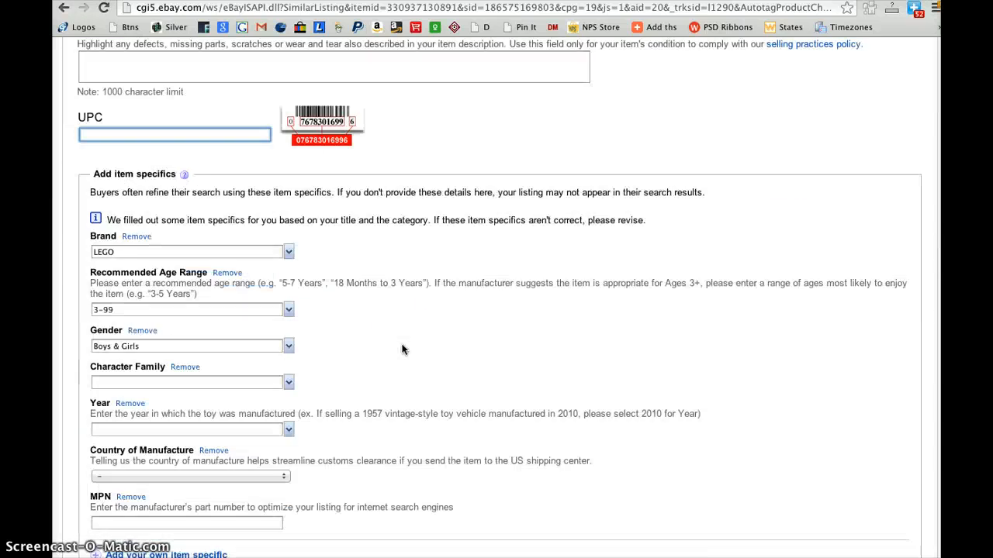
scroll(402, 349, down, 5)
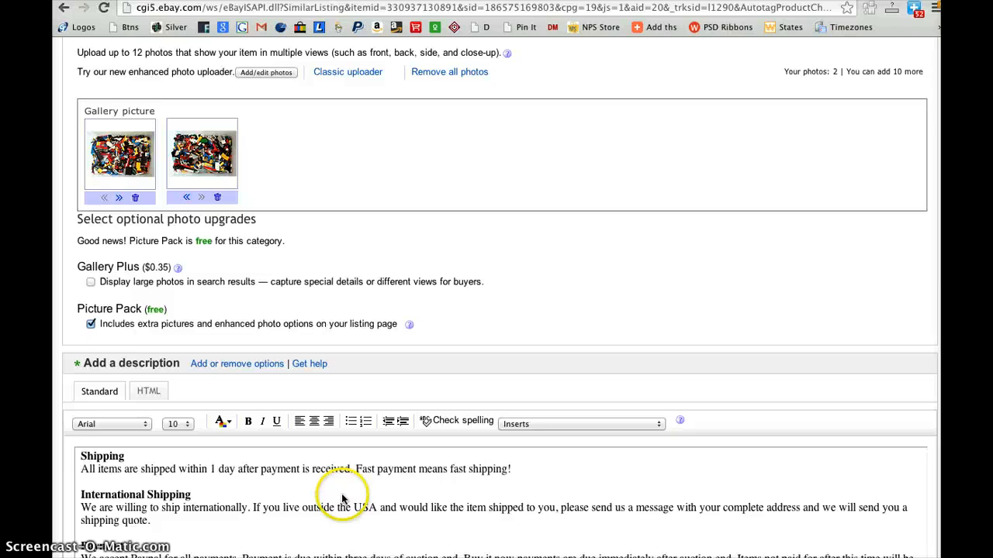
scroll(342, 498, up, 15)
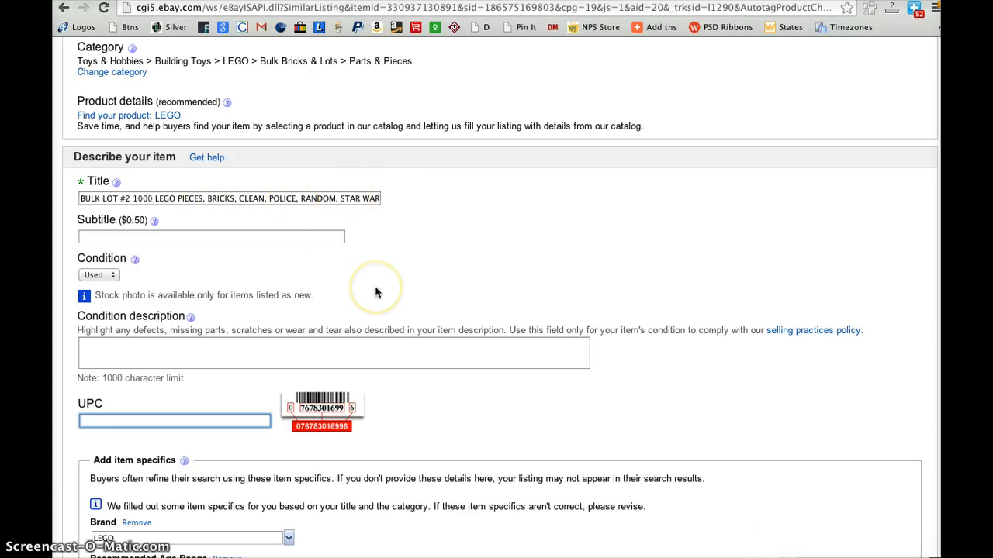
scroll(376, 292, down, 5)
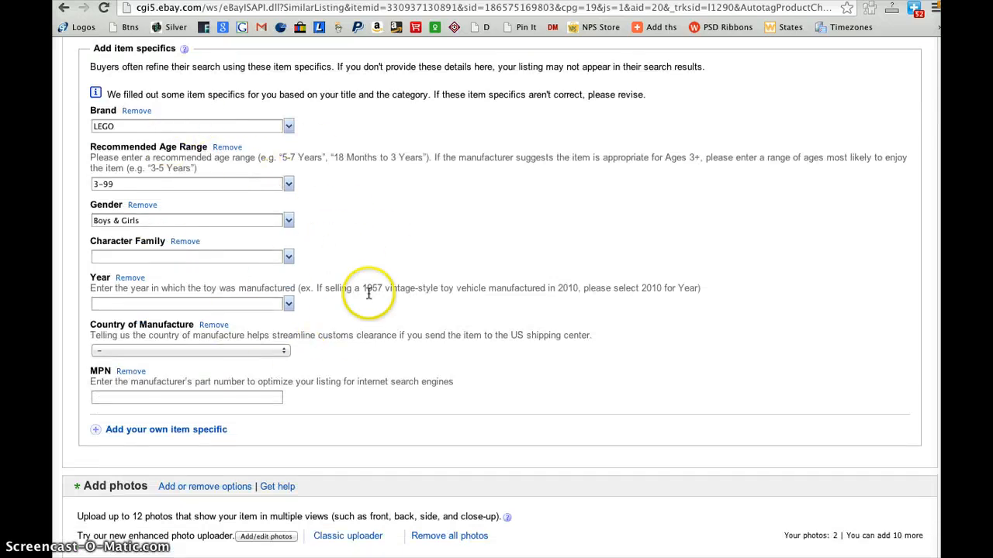
Remove both LEGO pictures from the listing's photo section
scroll(369, 293, down, 2)
scroll(369, 293, down, 3)
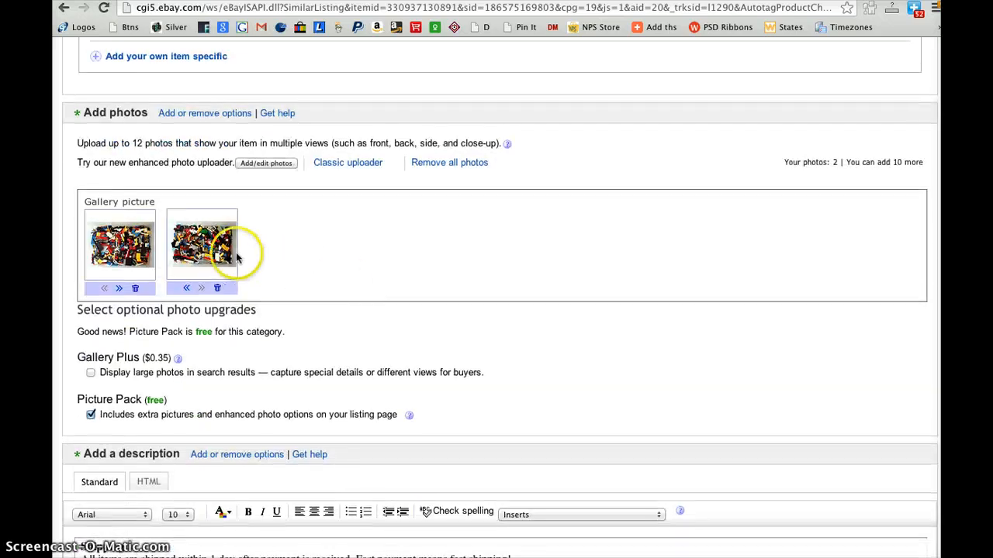
click(135, 288)
click(136, 288)
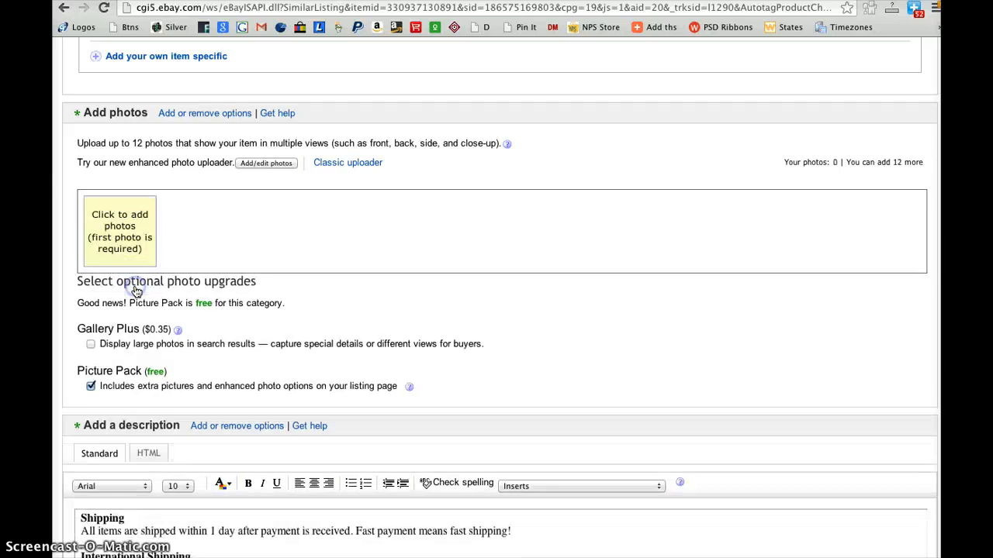
Add amazon-gift.jpg as the listing's main photo in the picture uploader and submit it for upload
click(116, 239)
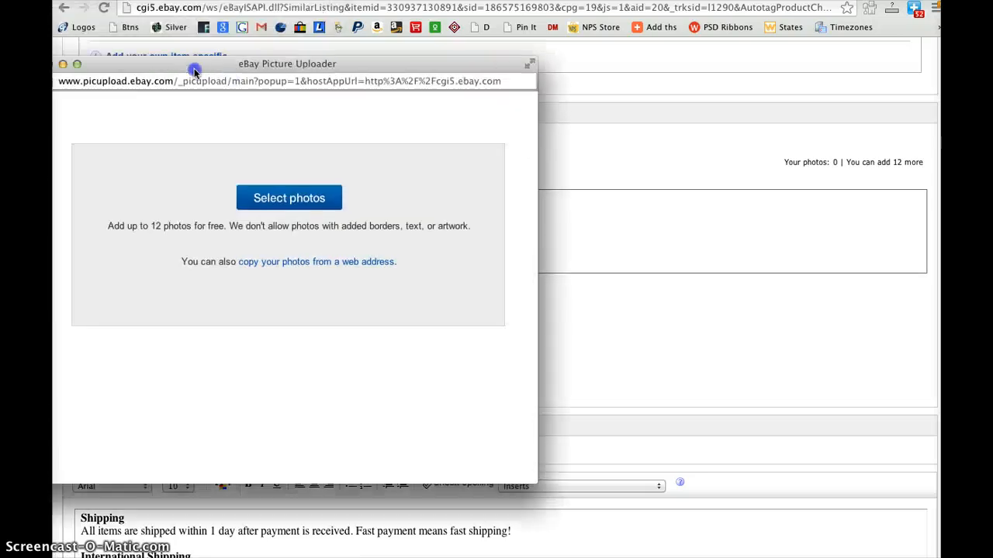
click(284, 199)
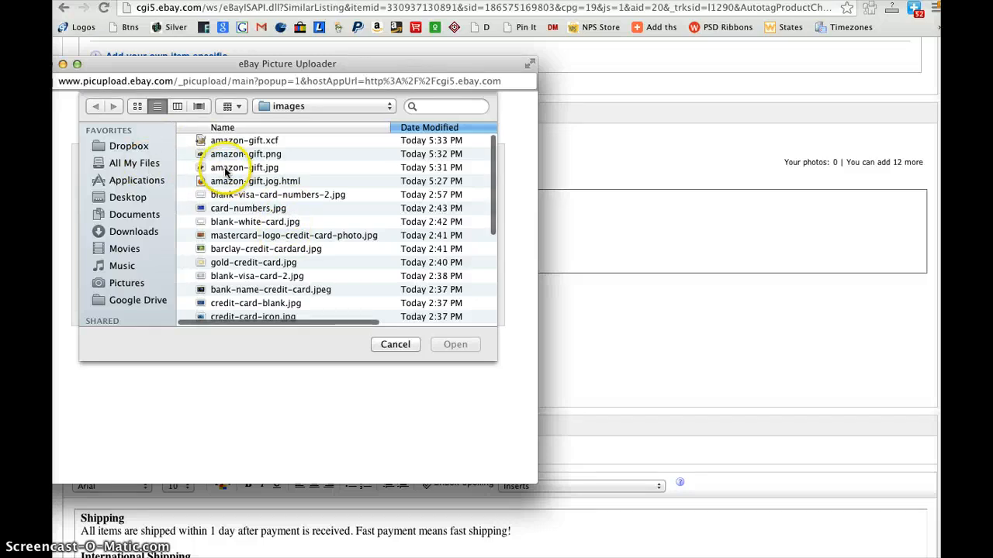
double_click(225, 168)
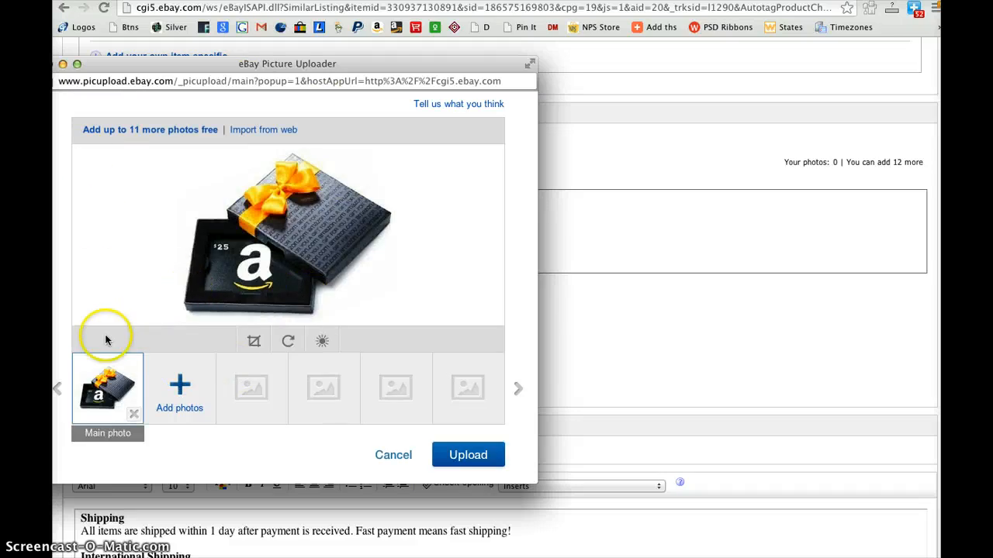
click(461, 458)
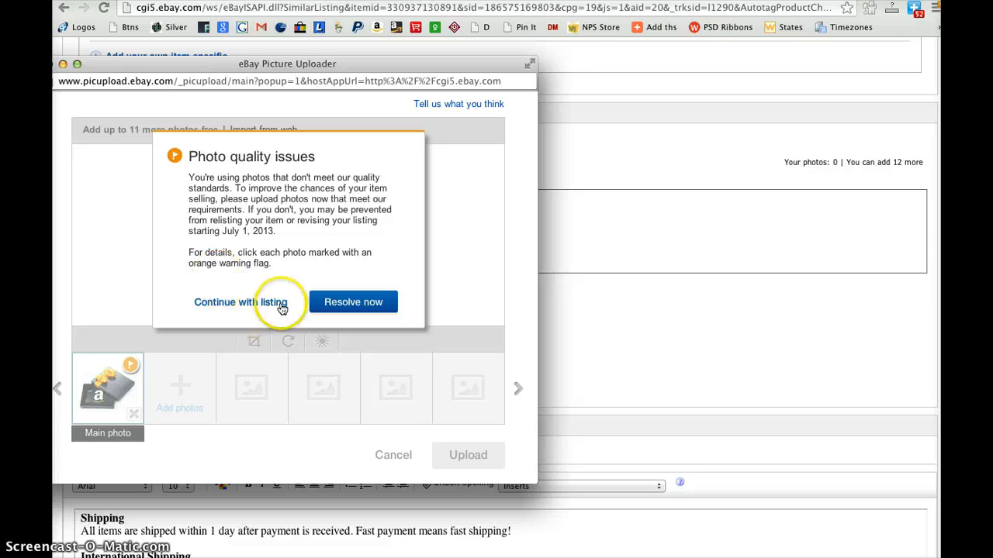
Review the details of the photo quality issue and upload the gift card picture anyway, continuing with the listing
click(330, 301)
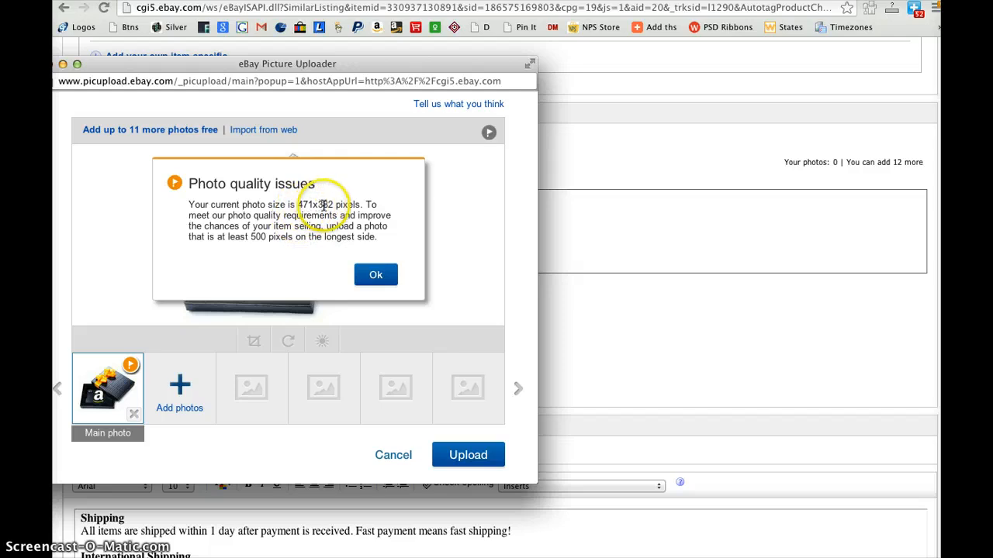
click(377, 277)
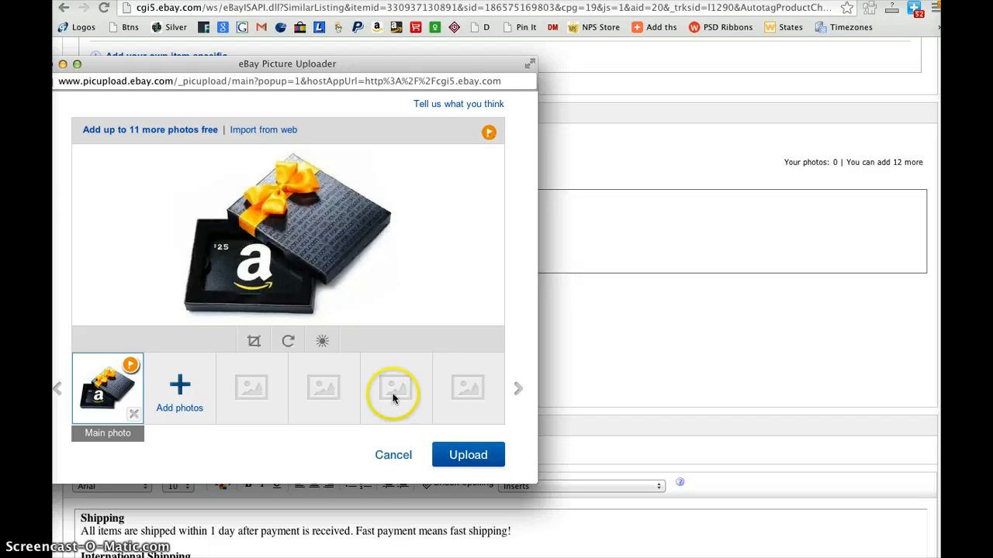
click(467, 455)
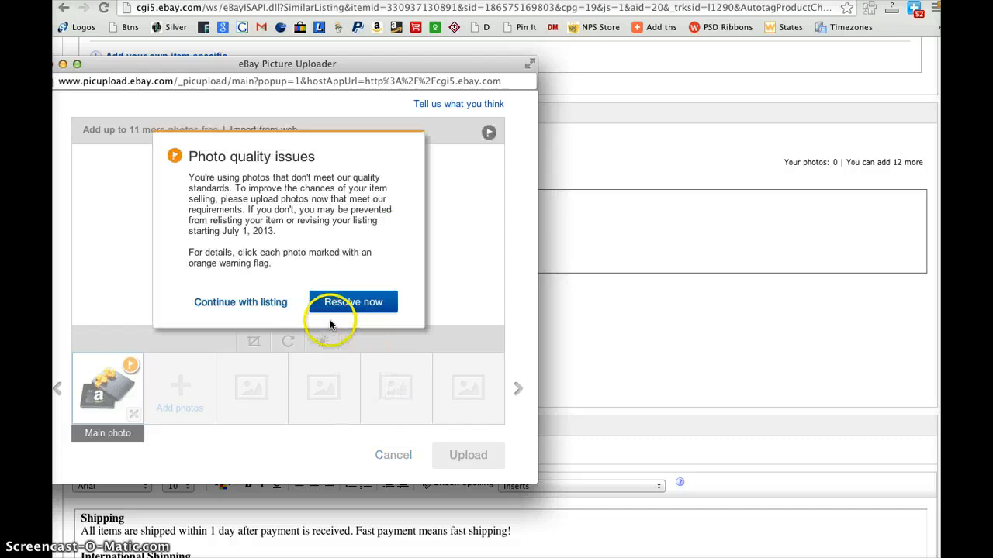
click(248, 303)
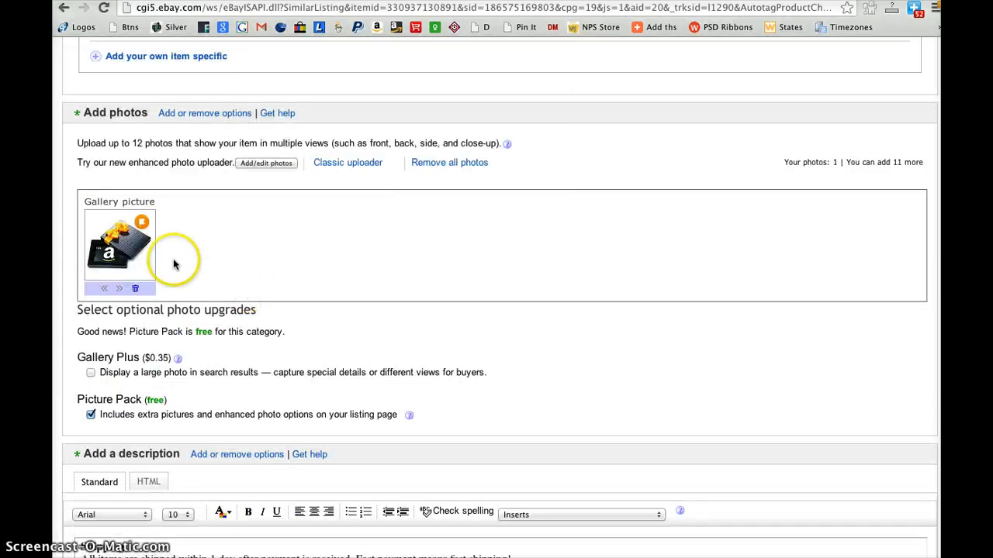
Look over the uploaded gallery picture, the optional photo upgrades and the listing's full description text
scroll(313, 404, down, 2)
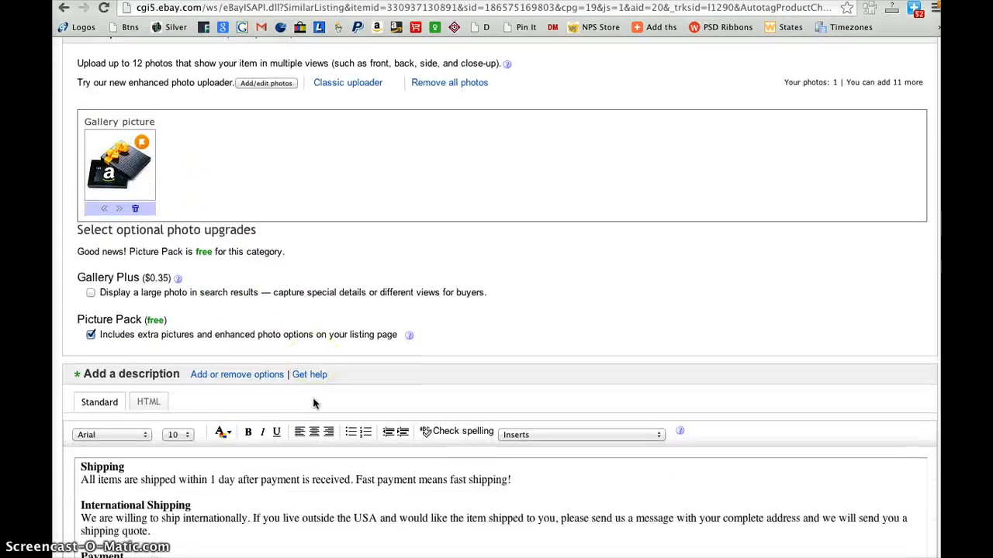
scroll(313, 403, down, 1)
scroll(233, 272, up, 3)
click(184, 190)
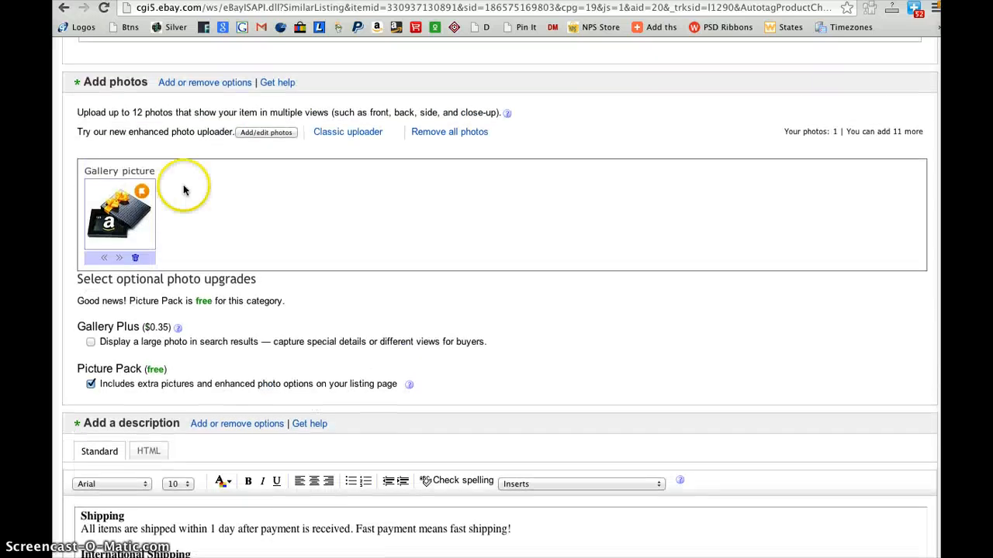
scroll(333, 357, down, 5)
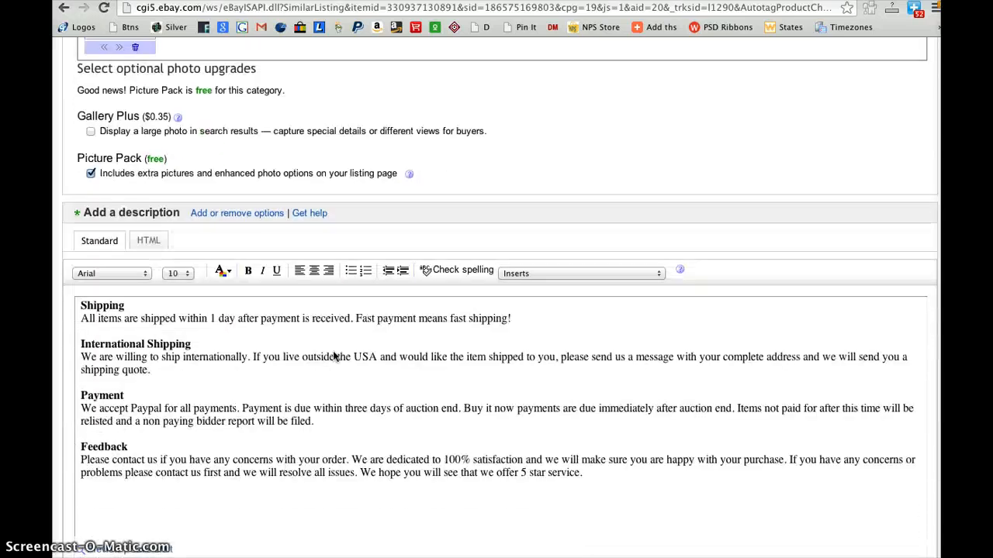
scroll(334, 353, up, 5)
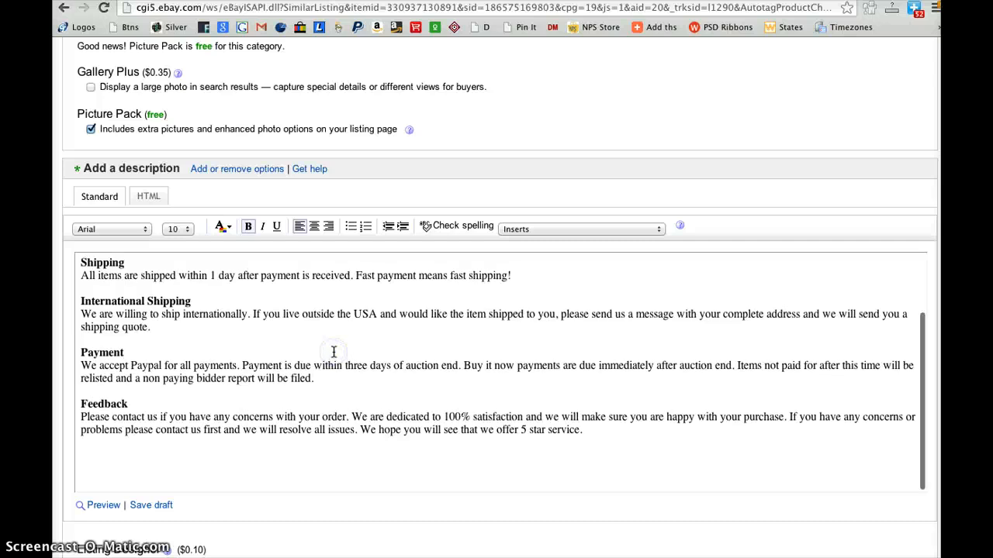
scroll(334, 353, up, 3)
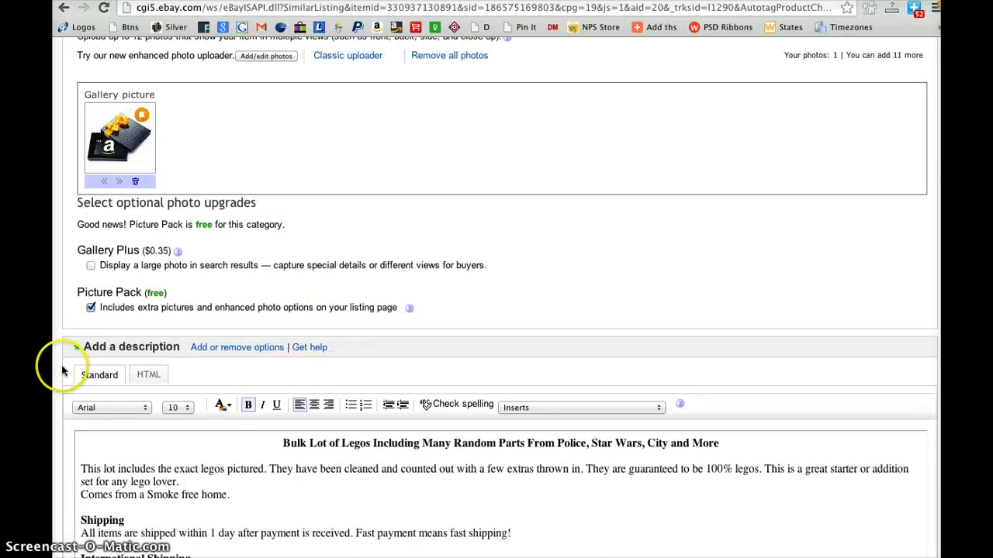
Set the font size of the description's heading line about the bulk lot of Legos to 18
scroll(59, 371, down, 5)
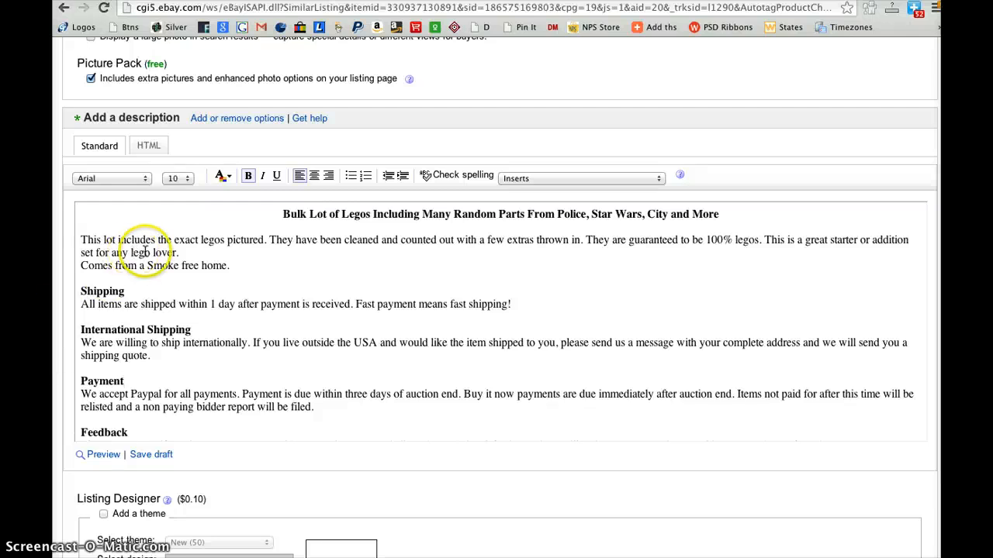
triple_click(297, 213)
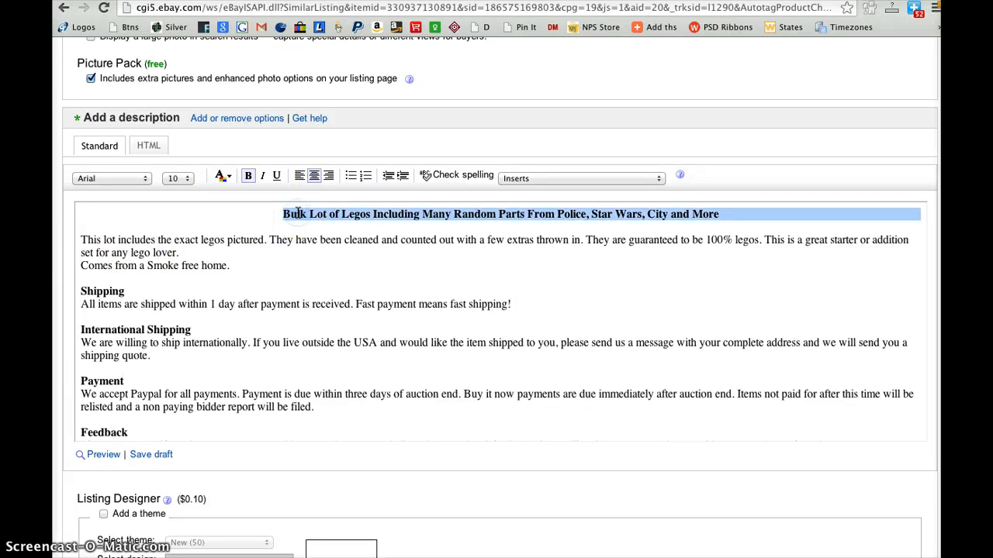
click(178, 179)
click(175, 213)
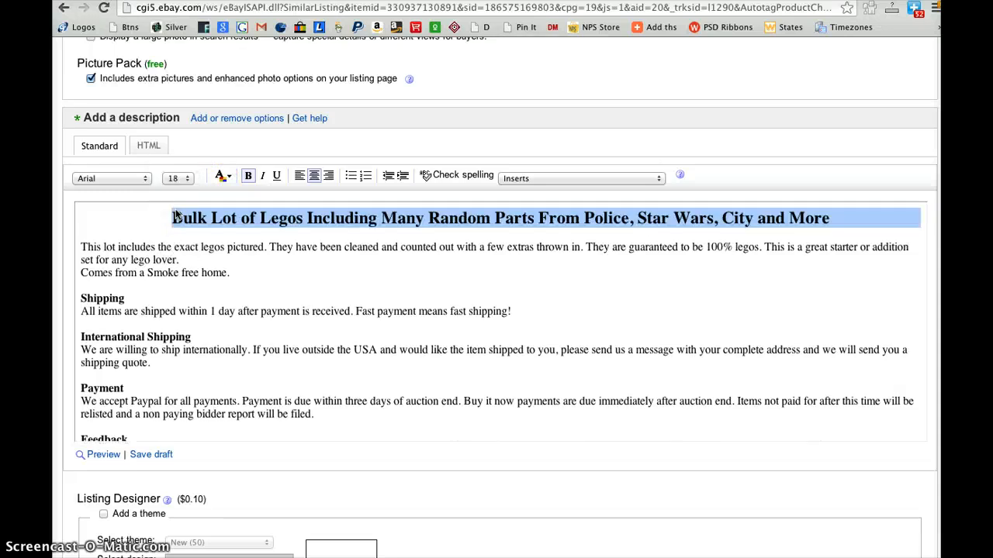
click(304, 276)
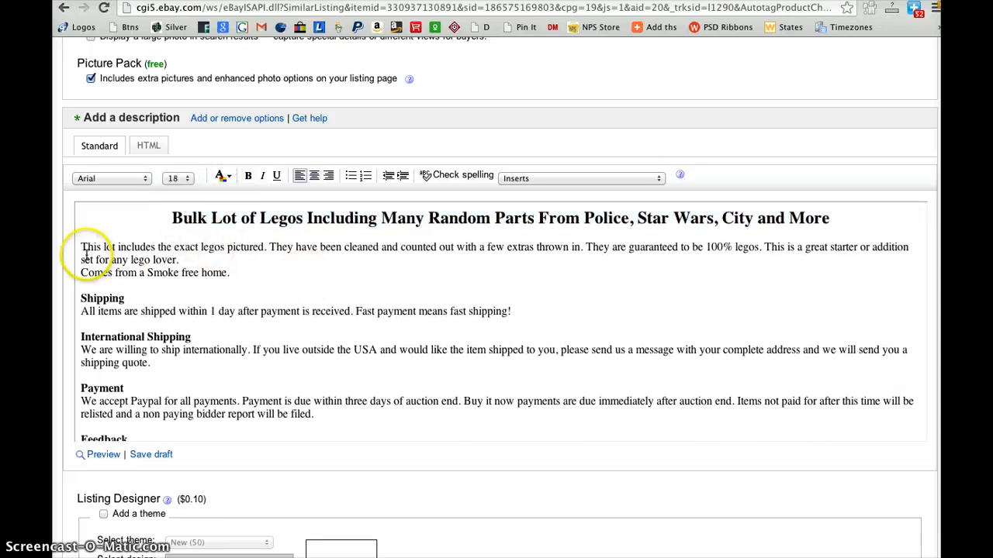
Read through the description's item details and its shipping, international shipping and payment sections
drag(82, 247, 238, 272)
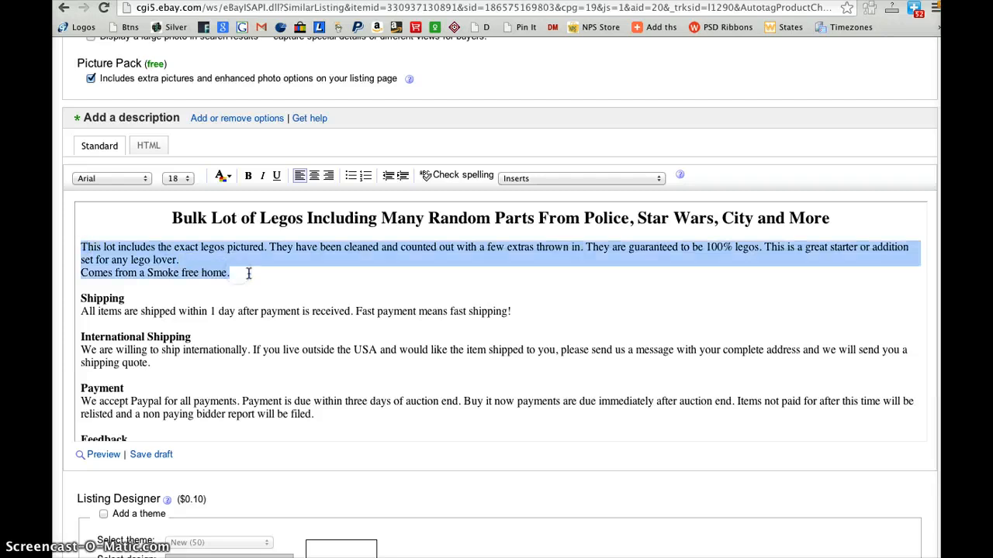
click(244, 273)
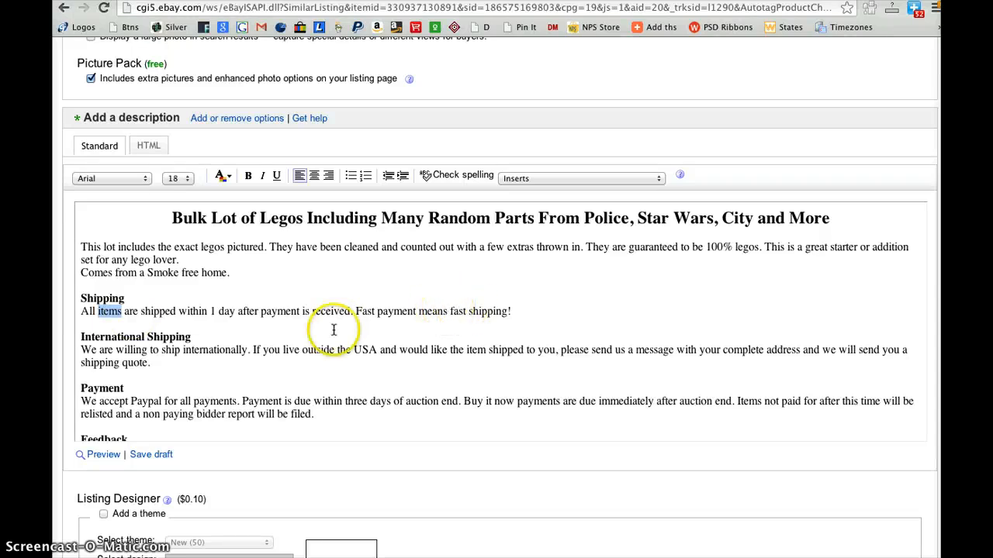
triple_click(137, 340)
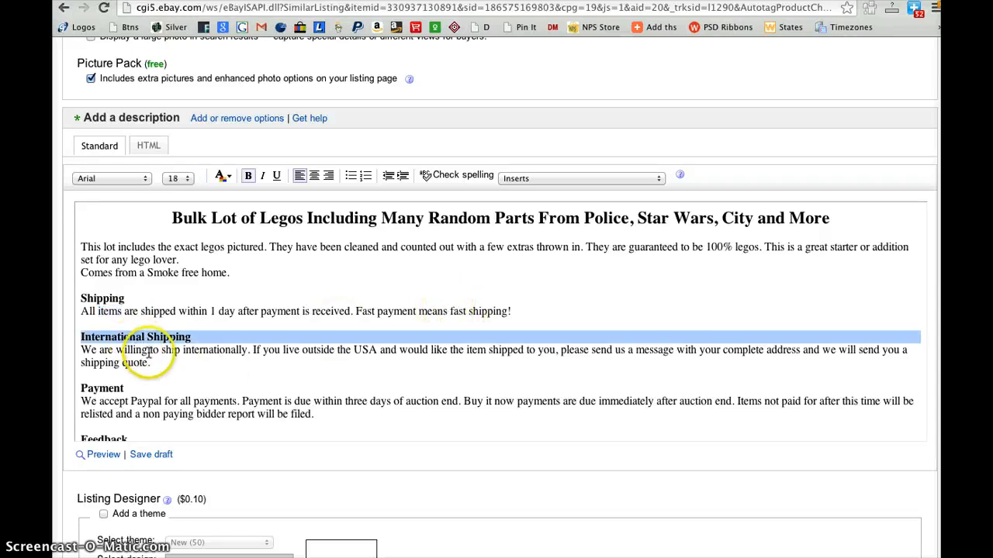
scroll(147, 353, down, 3)
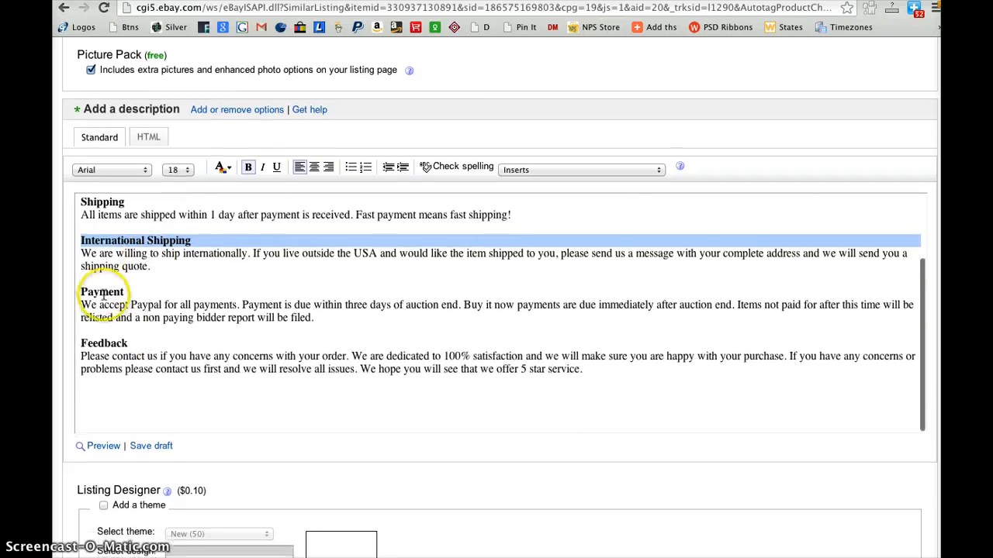
click(101, 289)
triple_click(101, 291)
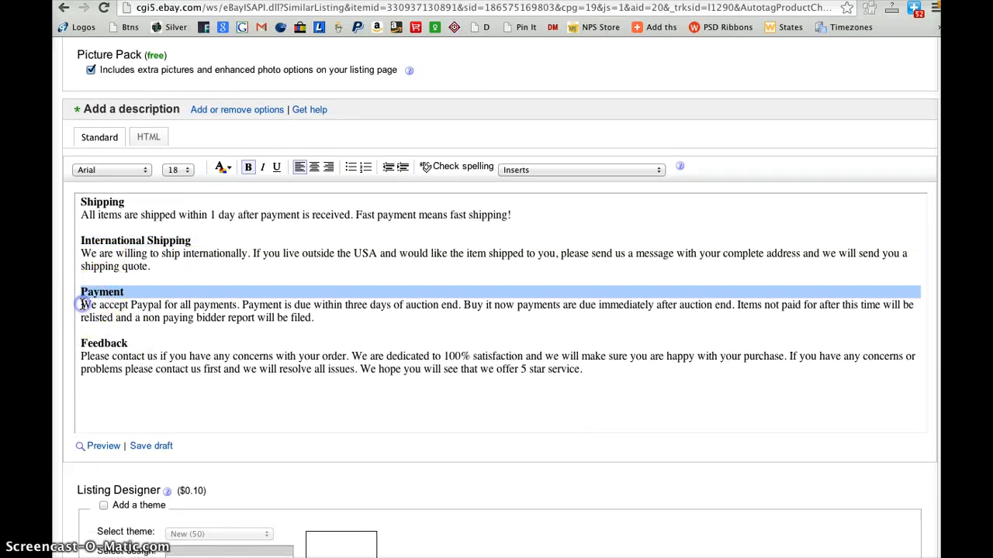
drag(82, 305, 283, 324)
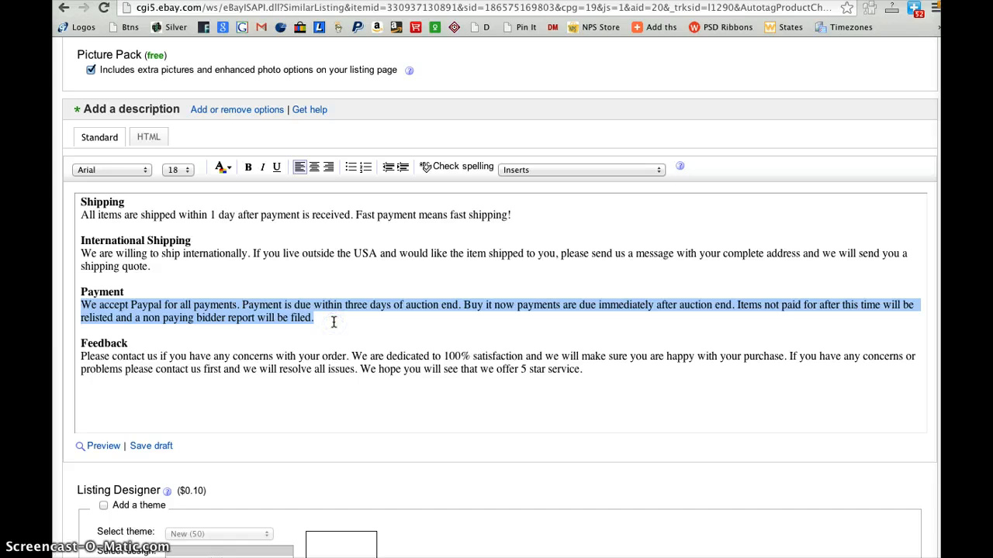
click(393, 323)
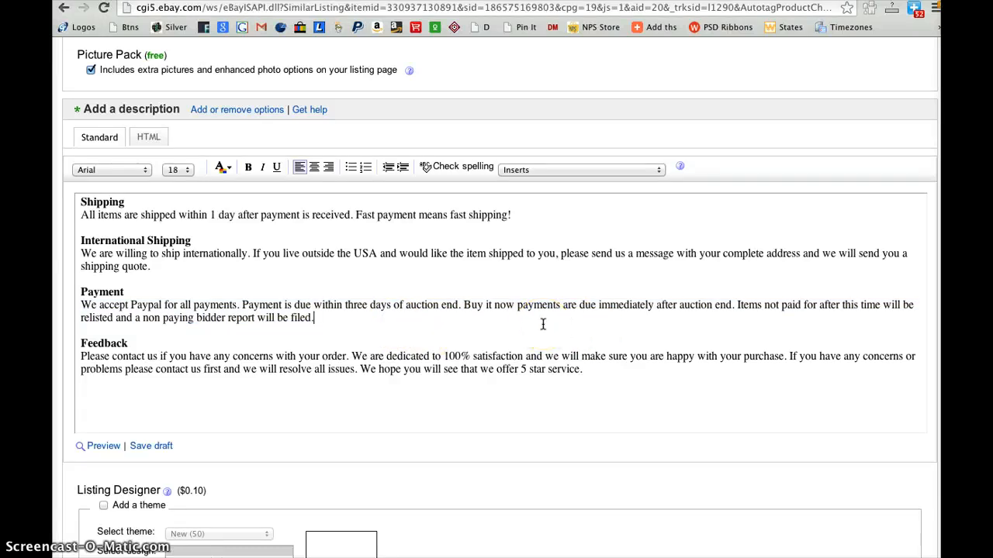
Read the description's feedback section, look at the description's HTML source, and return to the standard editing view
click(137, 357)
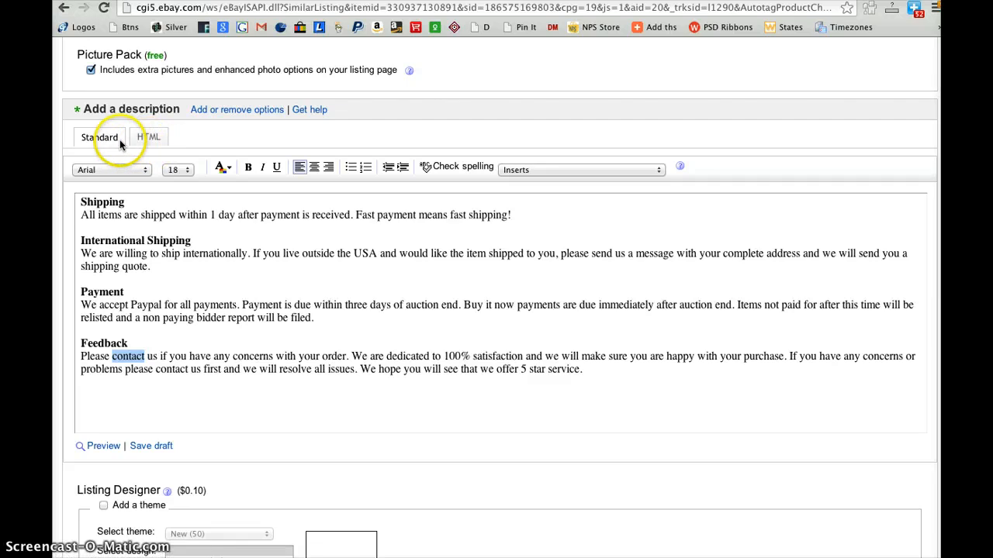
click(147, 138)
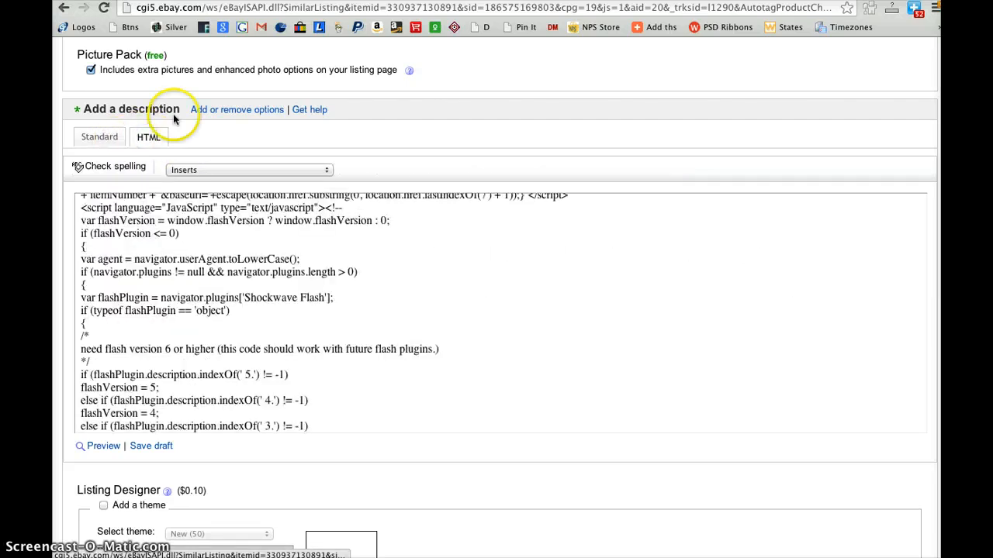
scroll(206, 337, up, 15)
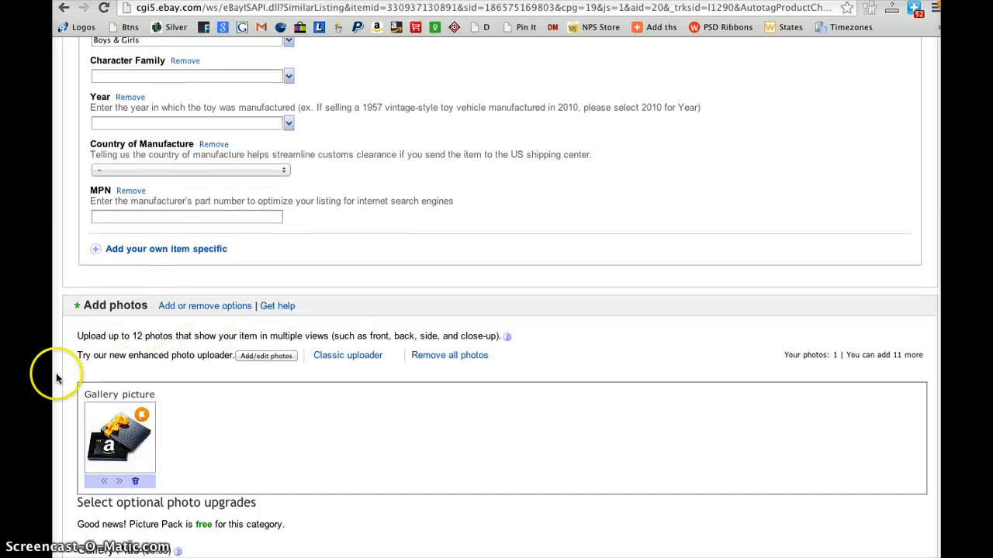
scroll(62, 388, down, 10)
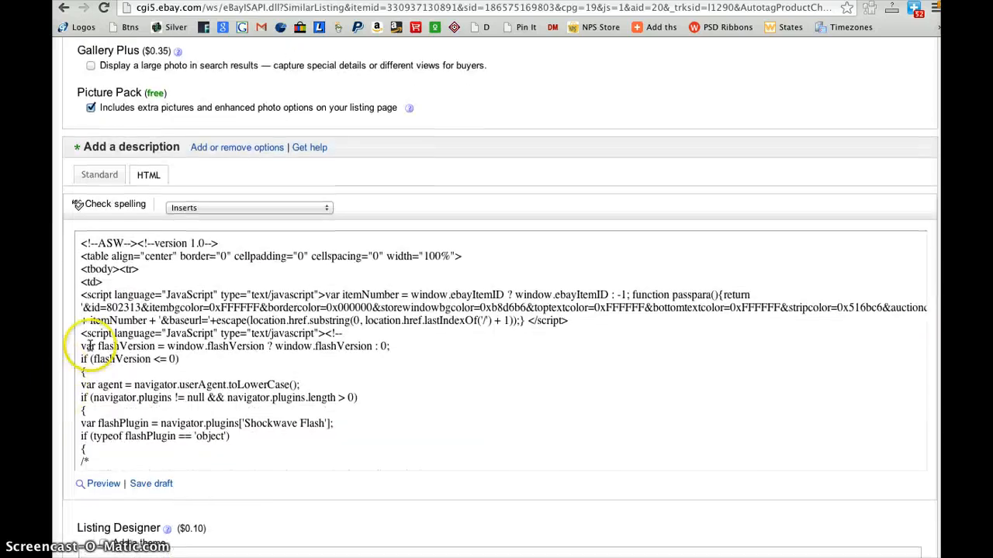
click(97, 178)
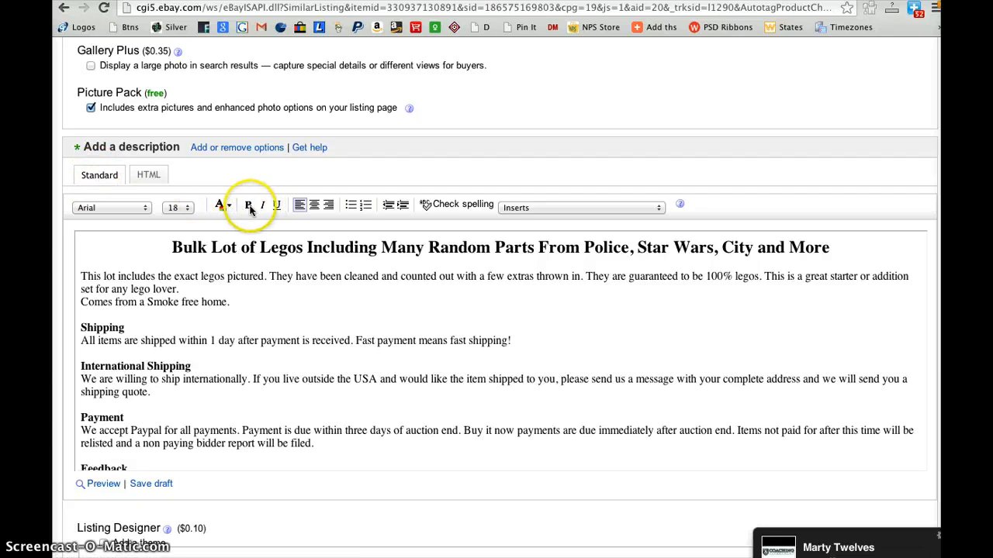
Italicize the description's heading line about the bulk lot of Legos and color its text red
triple_click(194, 248)
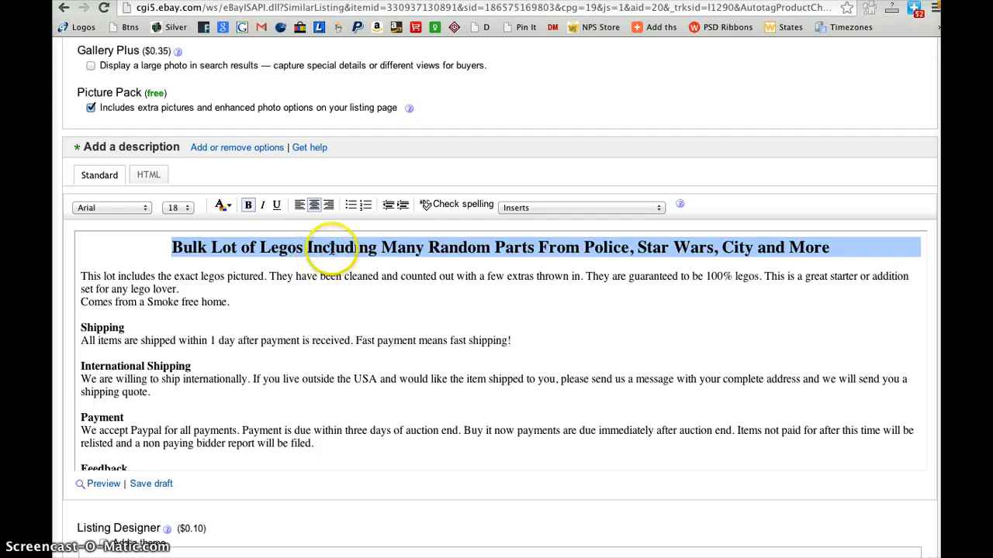
click(265, 205)
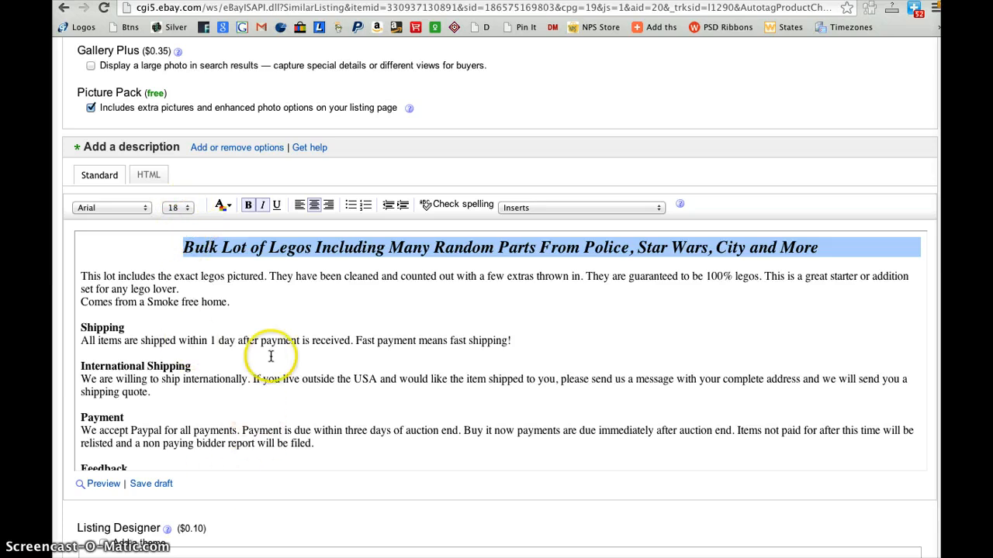
click(231, 206)
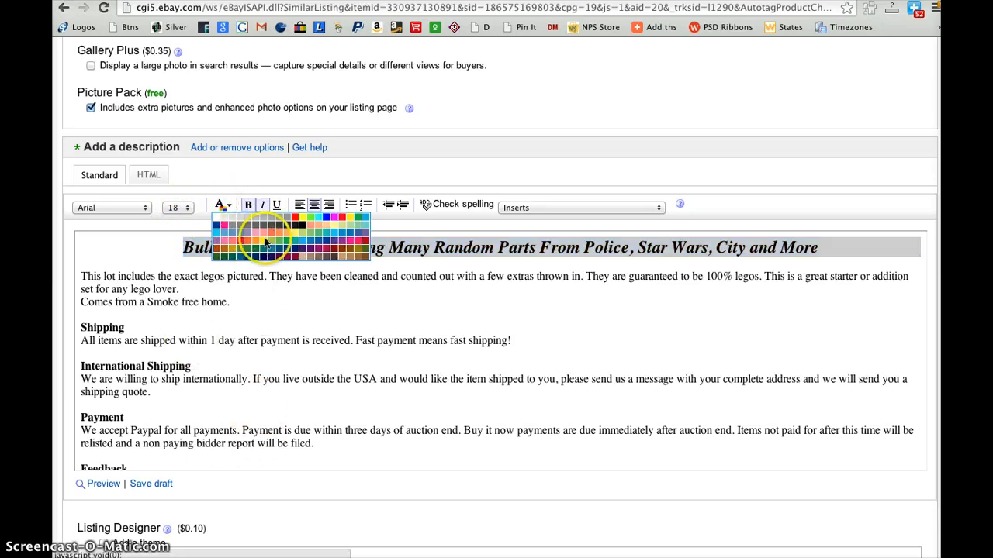
click(343, 221)
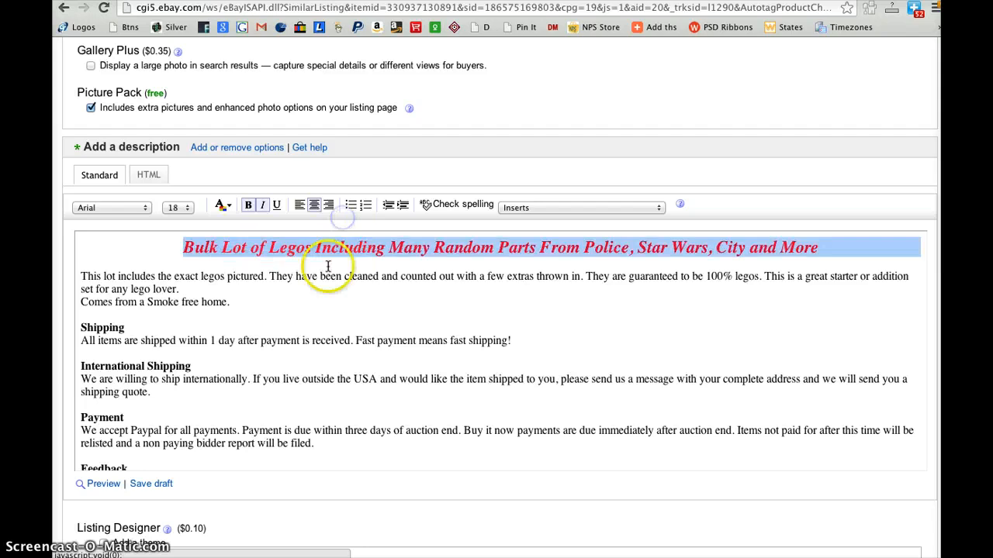
click(326, 287)
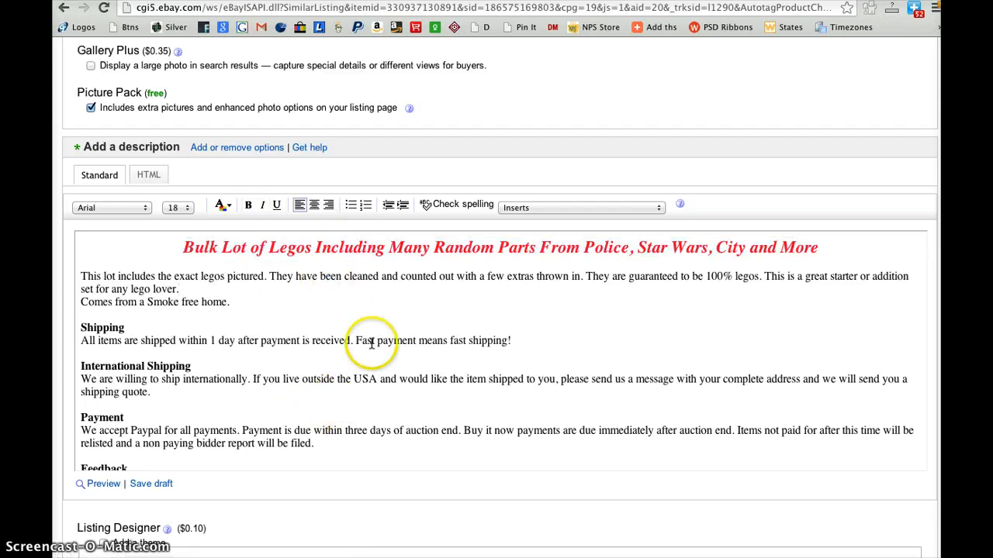
Look over the Listing Designer and visitor counter options, and keep Auction as the selling format
scroll(374, 409, down, 2)
scroll(374, 409, down, 6)
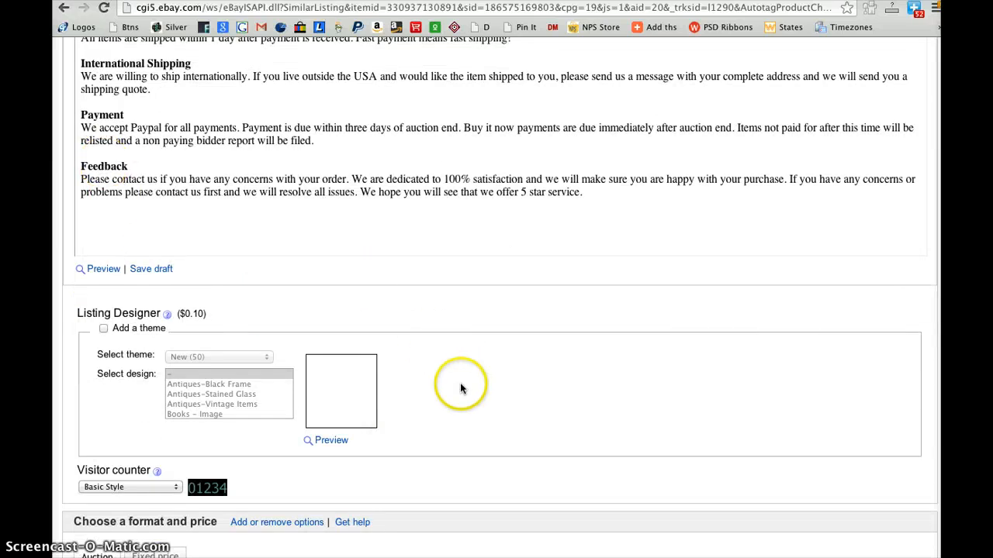
scroll(460, 388, down, 5)
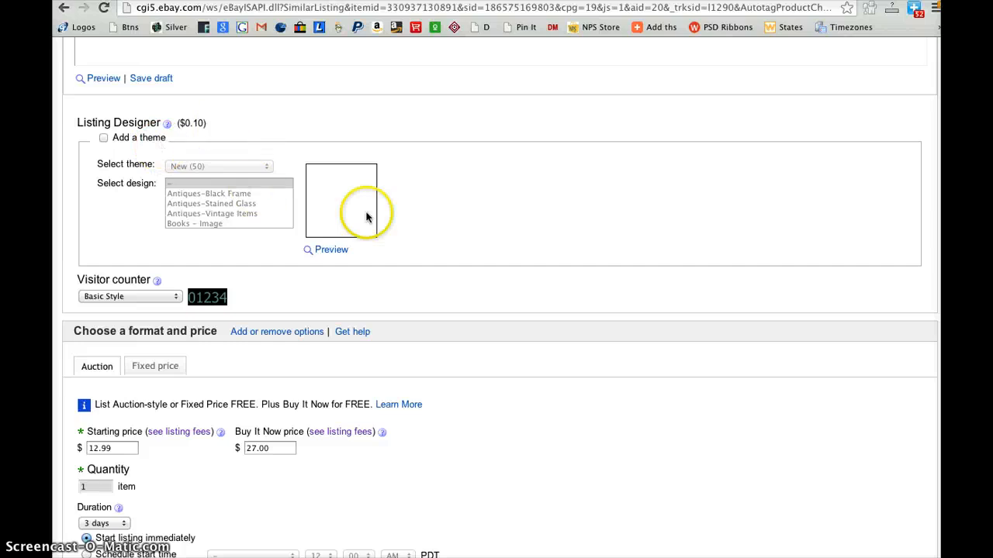
scroll(418, 269, down, 4)
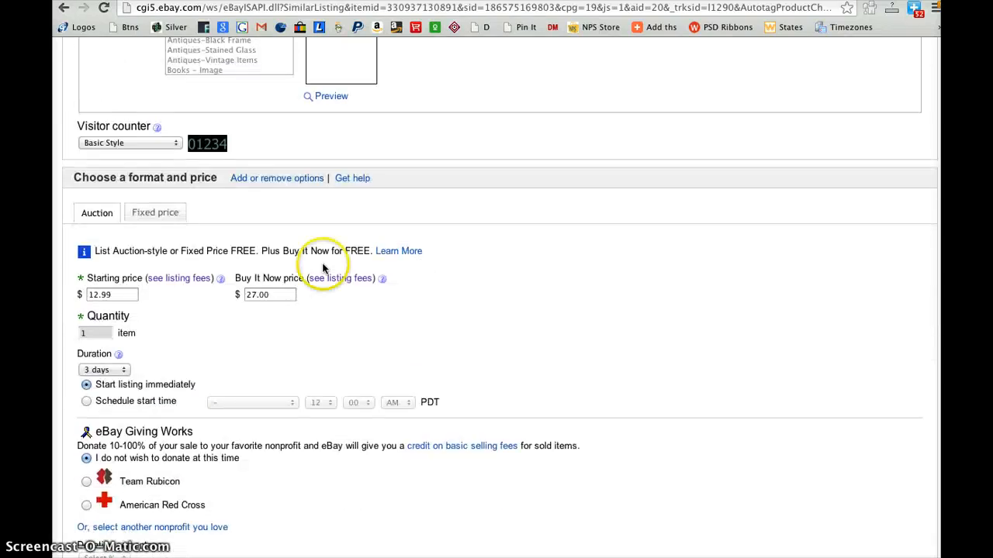
click(96, 215)
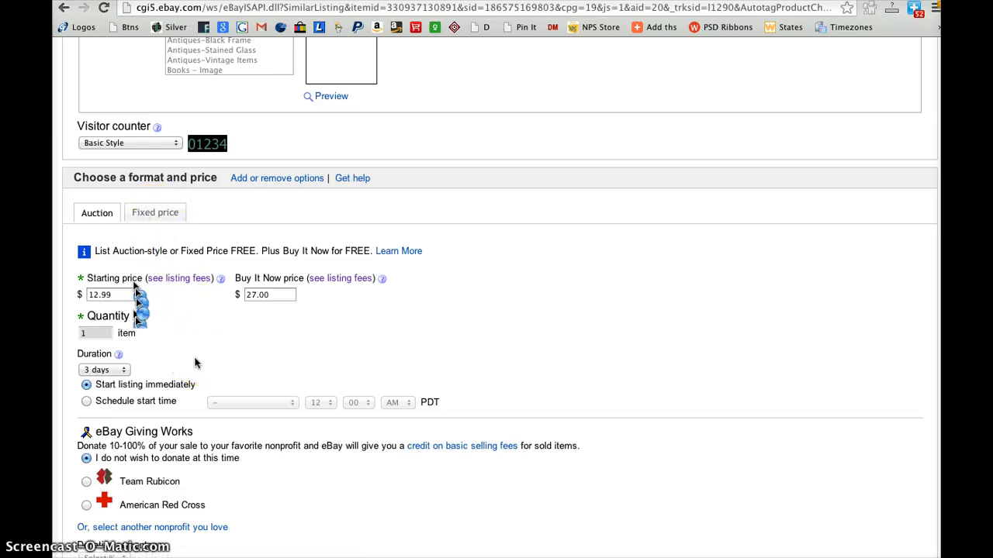
Keep the auction duration at 3 days and schedule the start time for Tuesday, Jul 02 at 12:00 AM PDT
scroll(194, 362, down, 5)
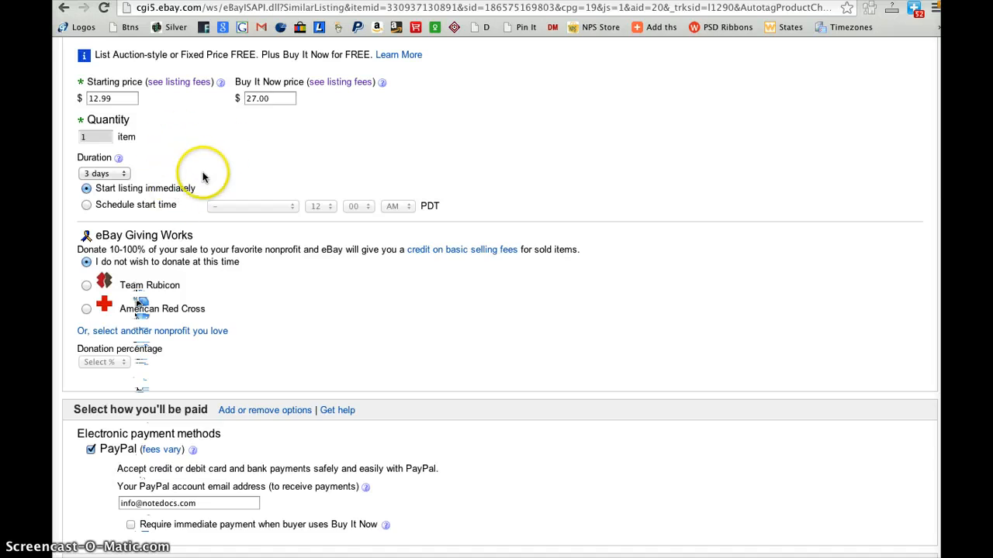
click(124, 177)
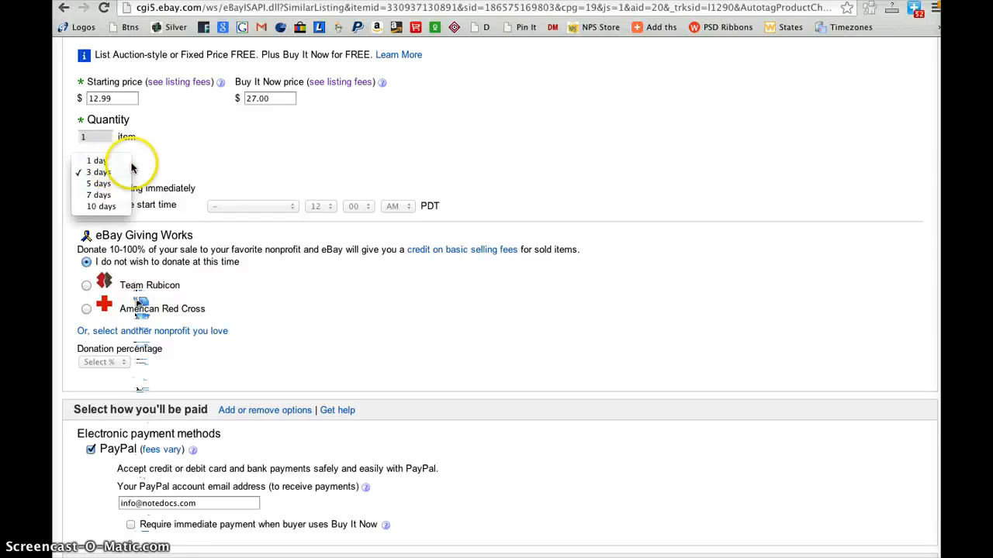
click(104, 174)
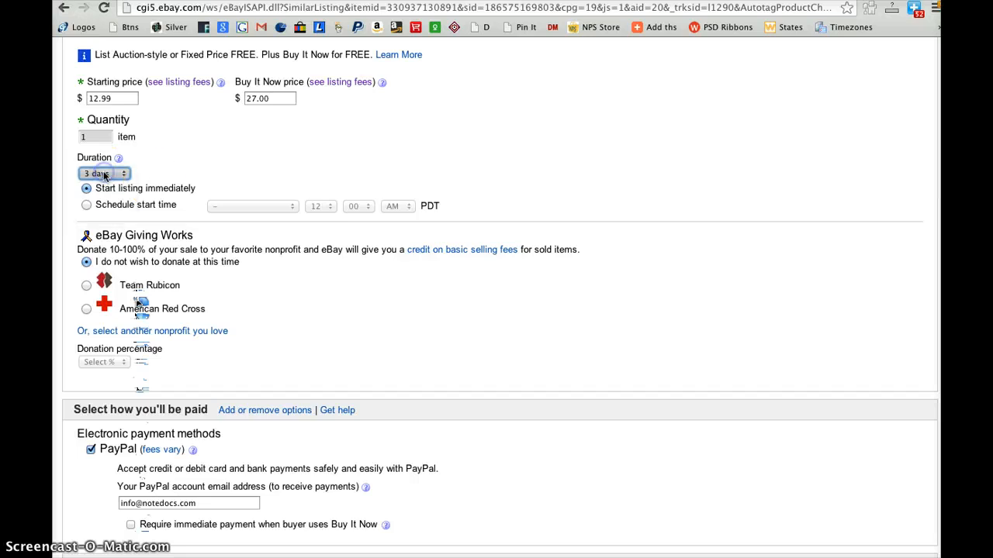
scroll(327, 287, down, 3)
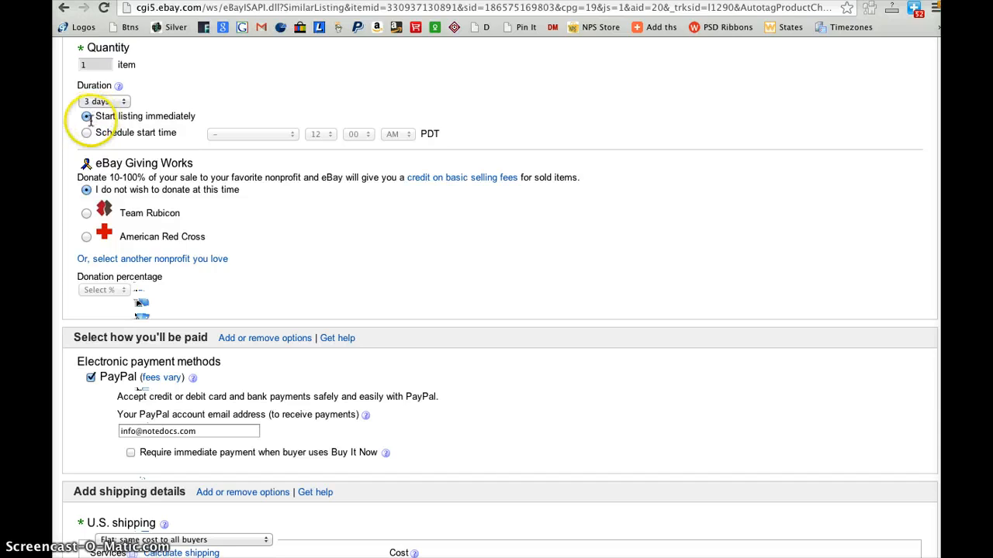
click(86, 133)
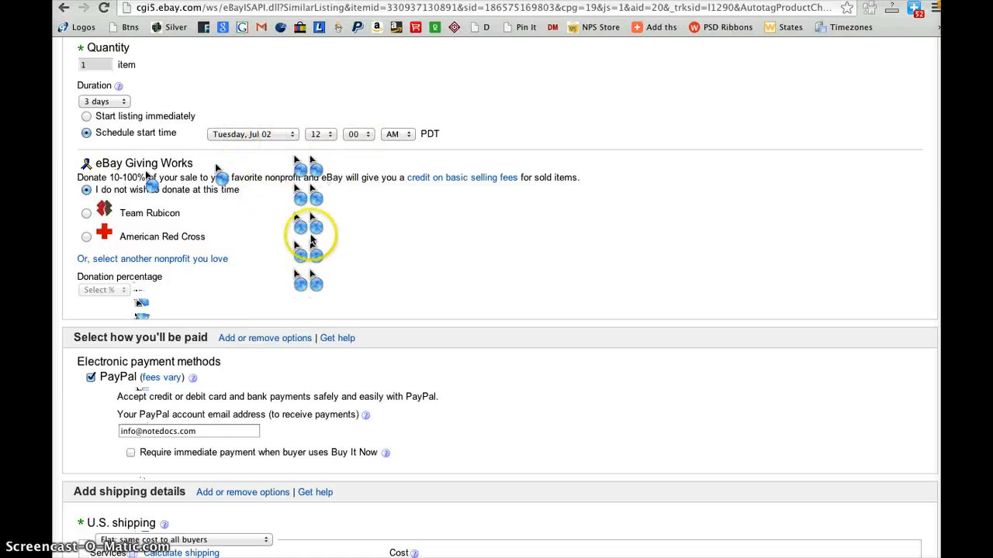
Check the PayPal account email field and require immediate payment when the buyer uses Buy It Now
scroll(307, 233, down, 3)
scroll(310, 233, down, 5)
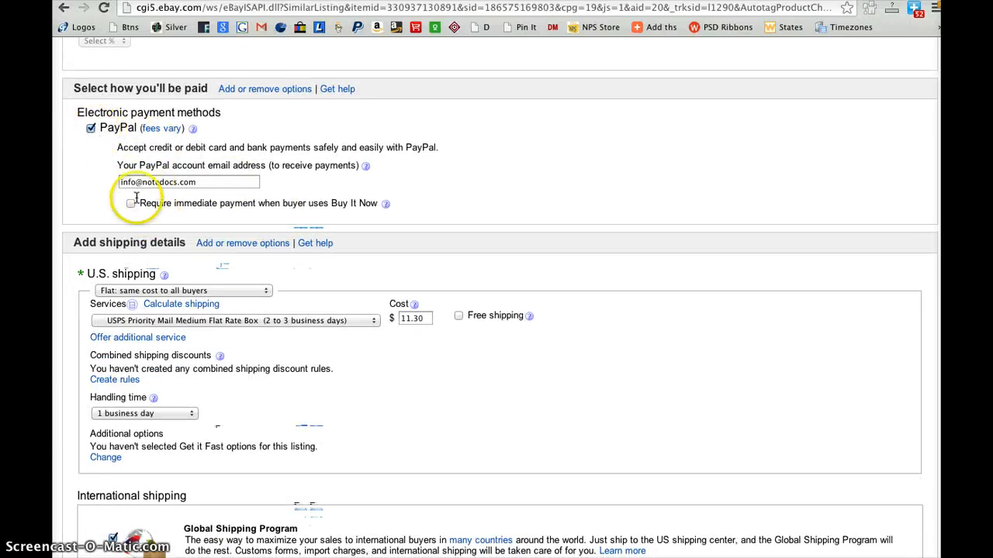
click(199, 181)
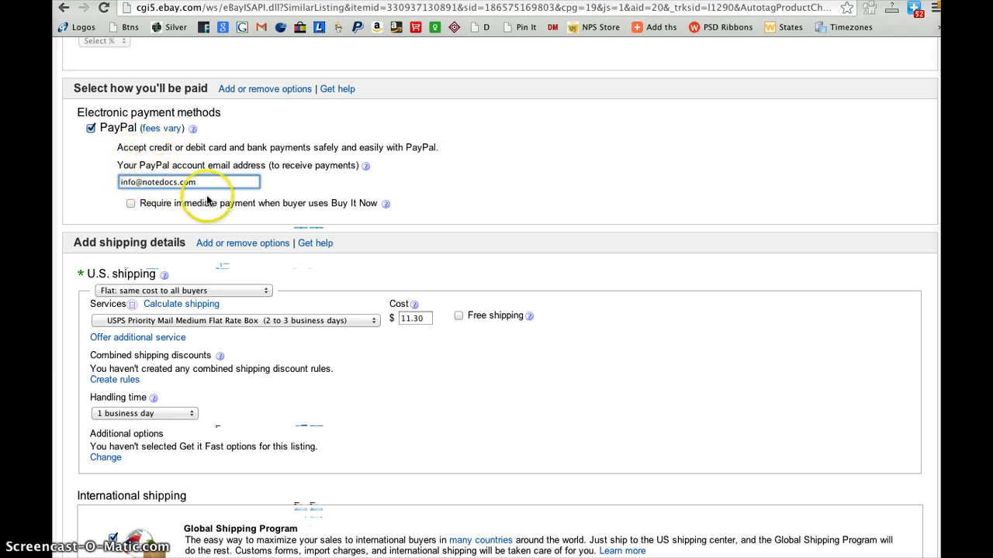
click(130, 204)
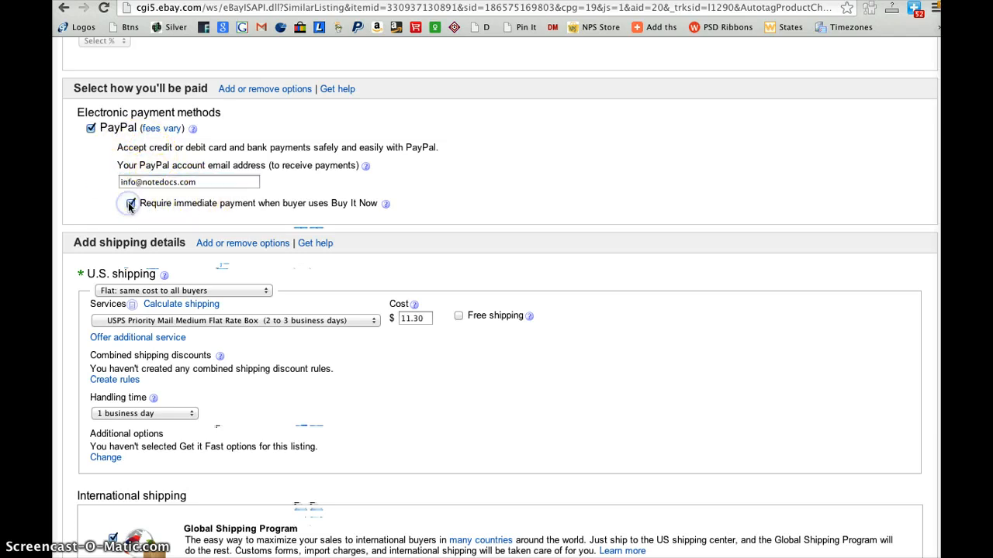
Review the U.S. shipping cost types and keep "Flat: same cost to all buyers"
scroll(303, 301, down, 3)
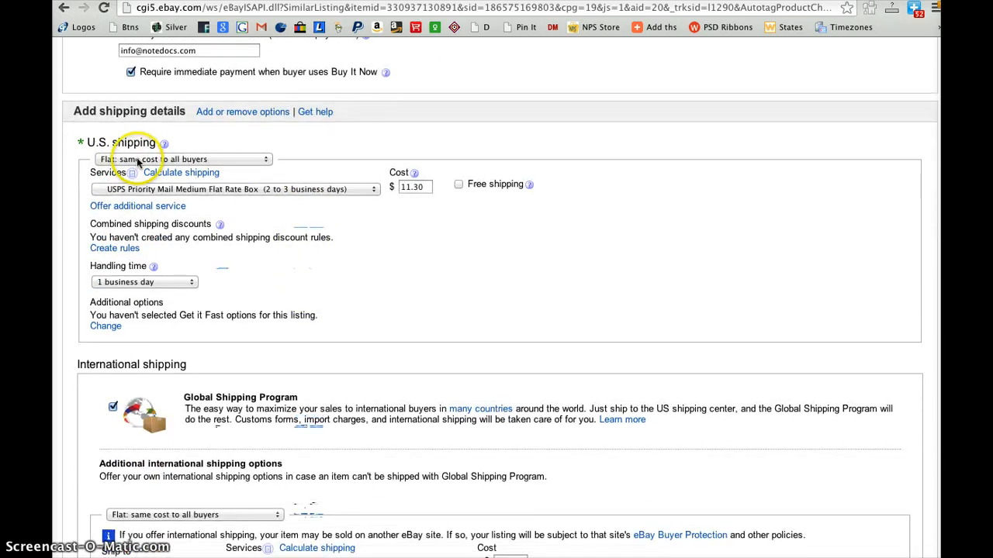
click(185, 160)
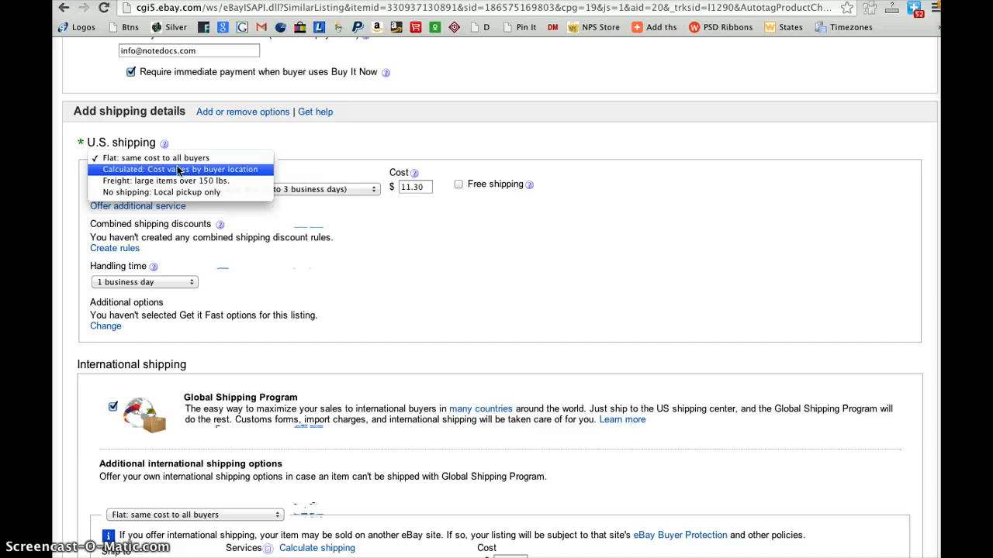
click(163, 157)
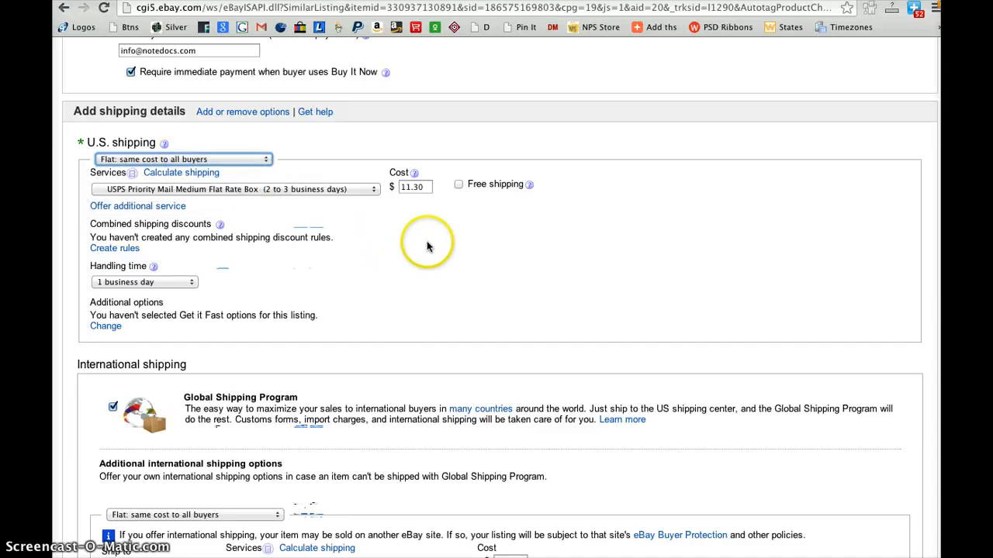
Try the free shipping option for U.S. shipping, turn it off again, and set the shipping cost to $7.77
click(459, 185)
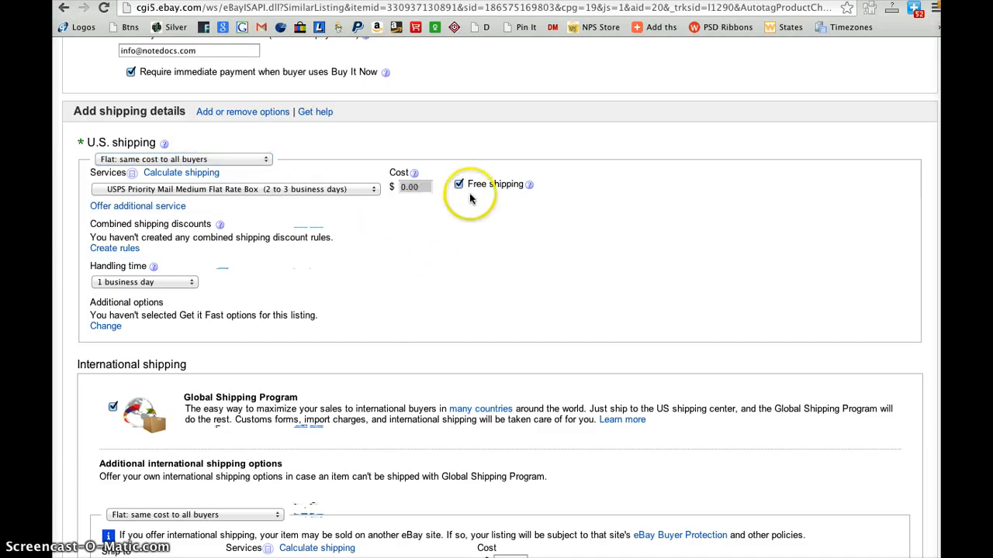
click(459, 185)
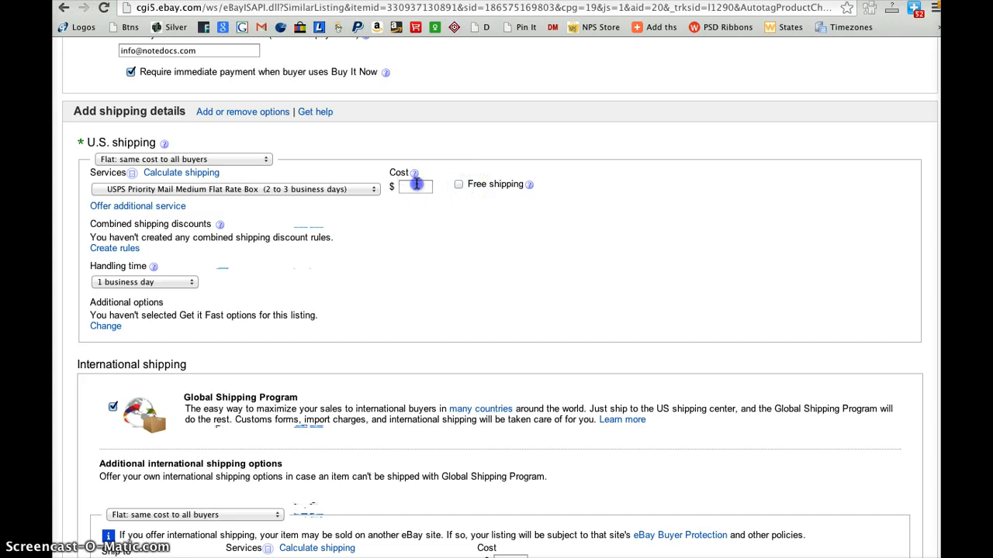
click(415, 187)
click(416, 198)
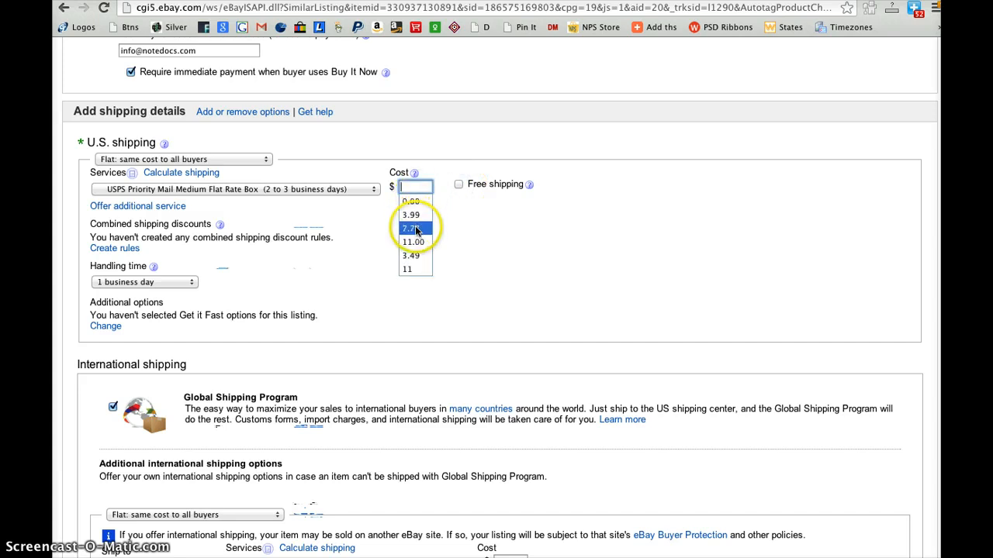
click(411, 228)
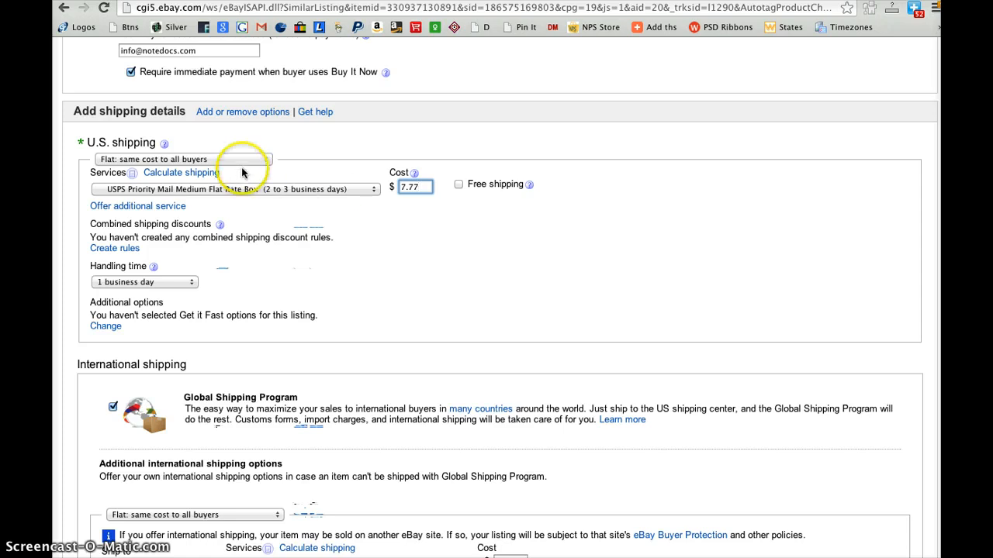
Change the U.S. shipping service to USPS Priority Mail (2 to 3 business days), trying out Standard Shipping along the way
click(244, 192)
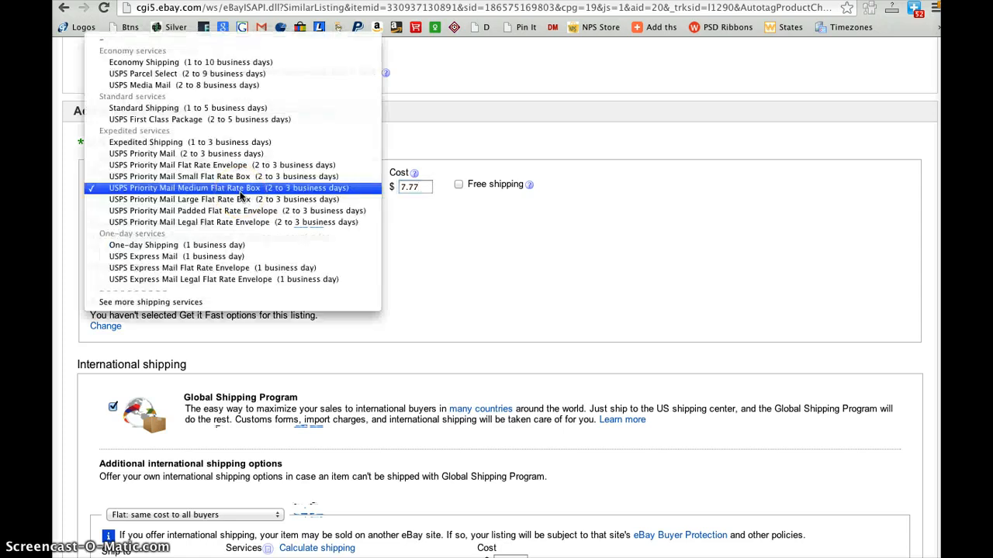
click(192, 153)
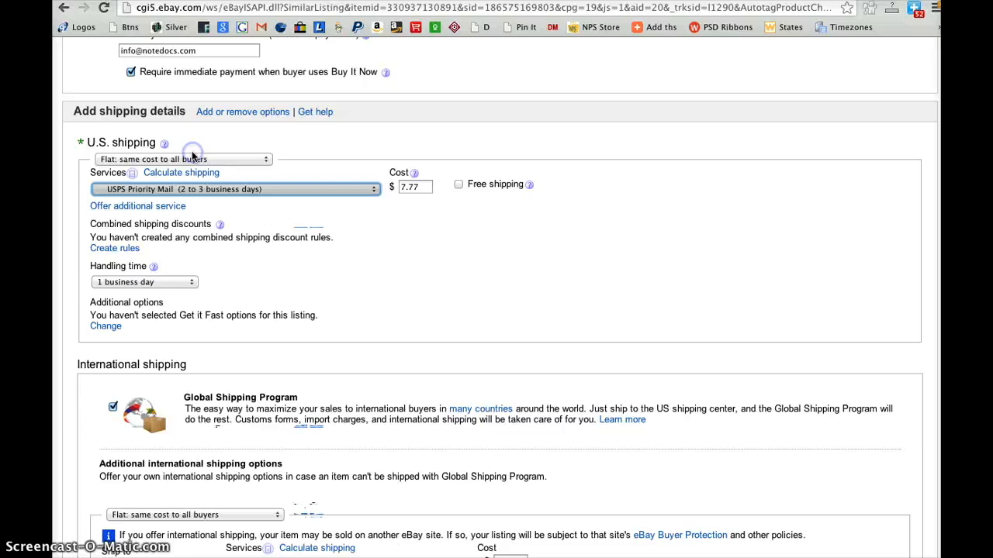
click(224, 191)
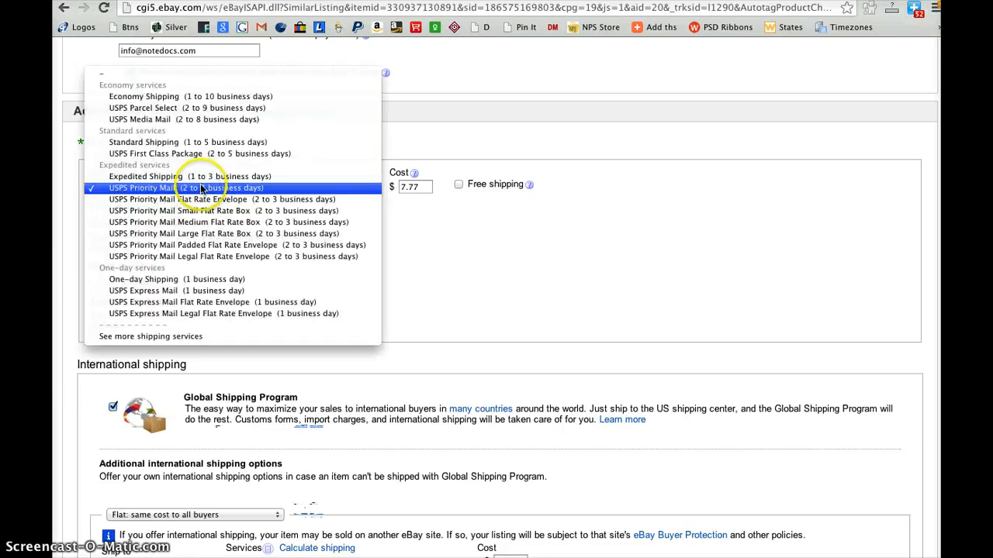
click(173, 144)
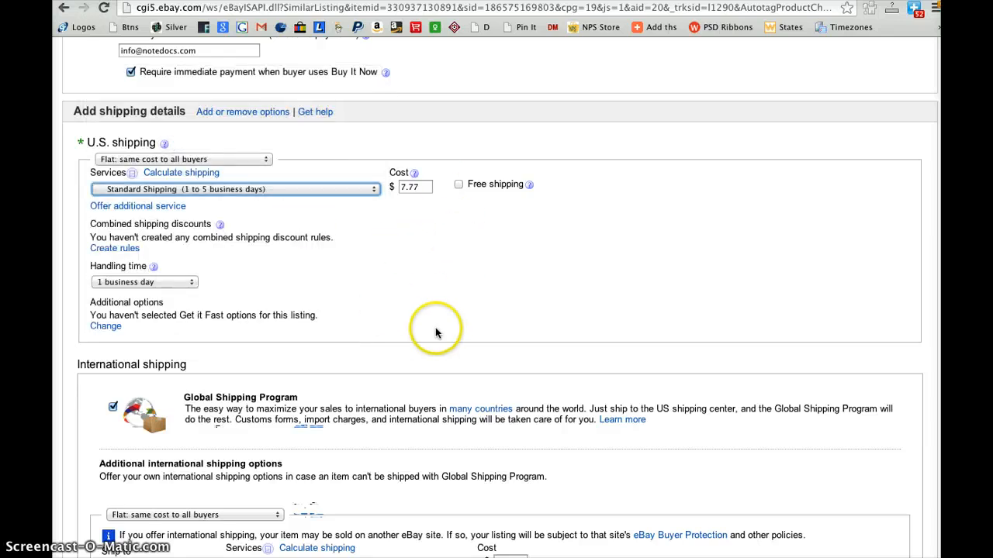
click(337, 189)
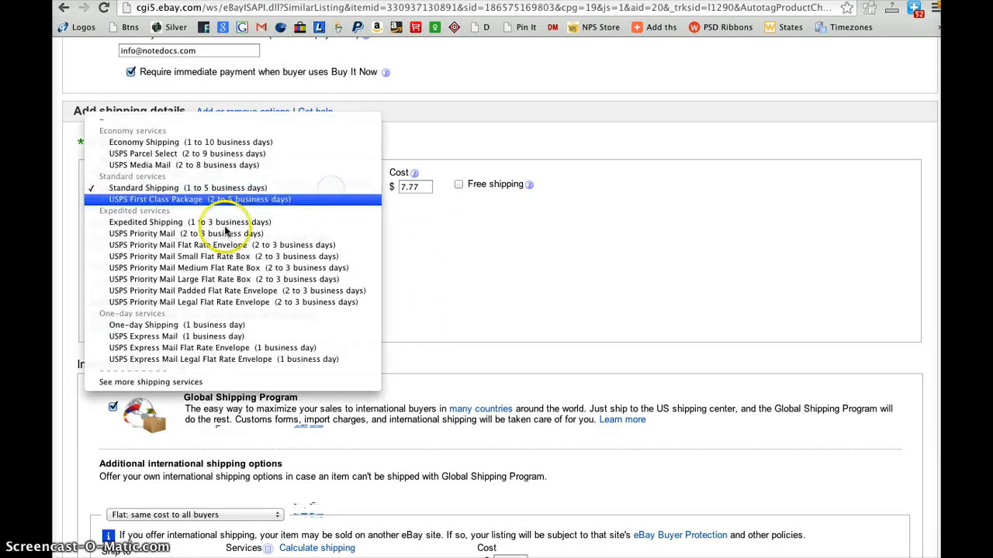
click(153, 235)
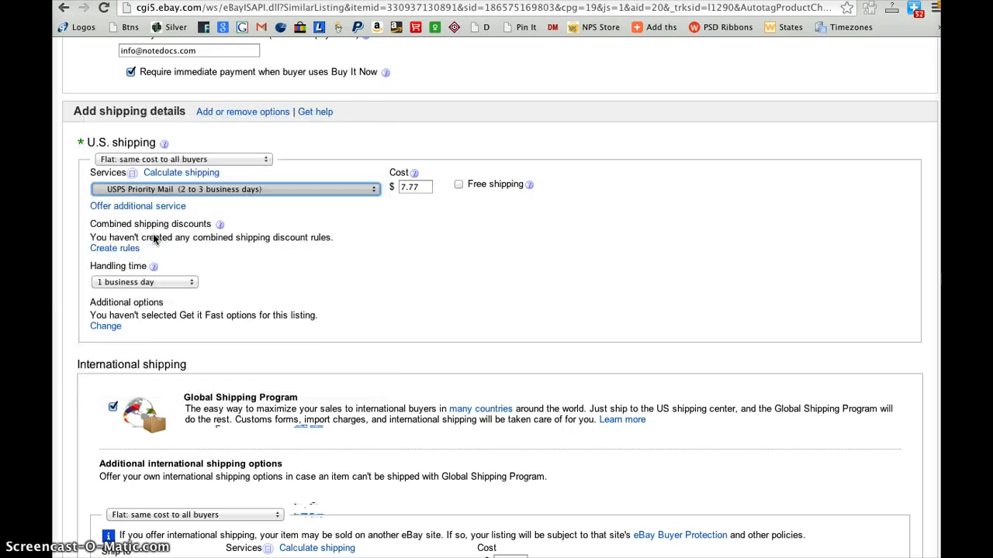
Try USPS Priority Mail Small Flat Rate Box as the U.S. shipping service, then switch back to USPS Priority Mail
click(177, 191)
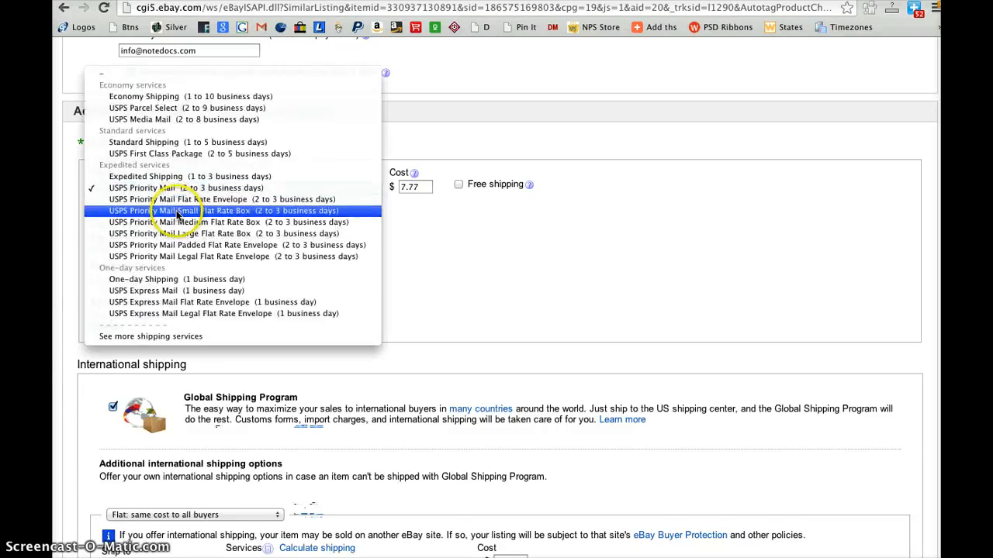
click(177, 212)
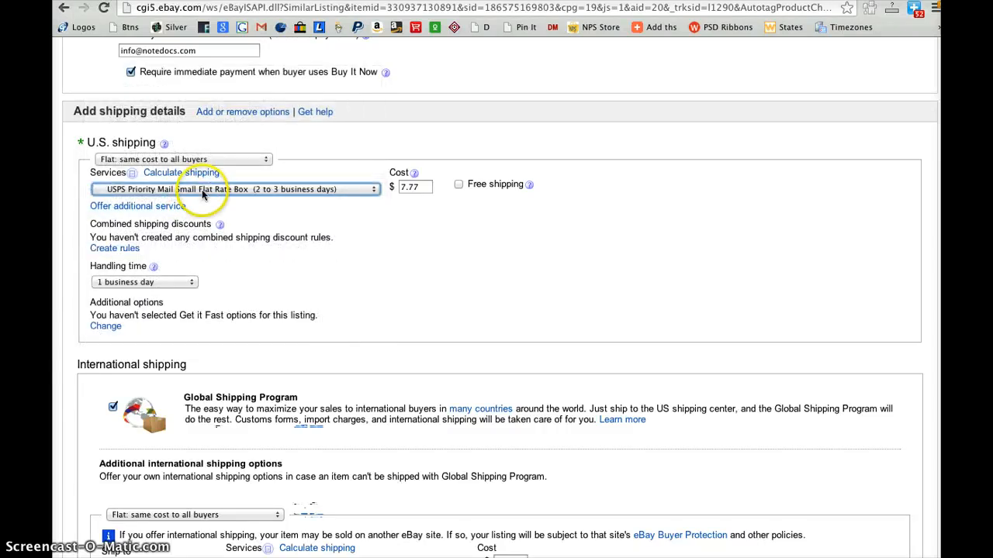
click(204, 190)
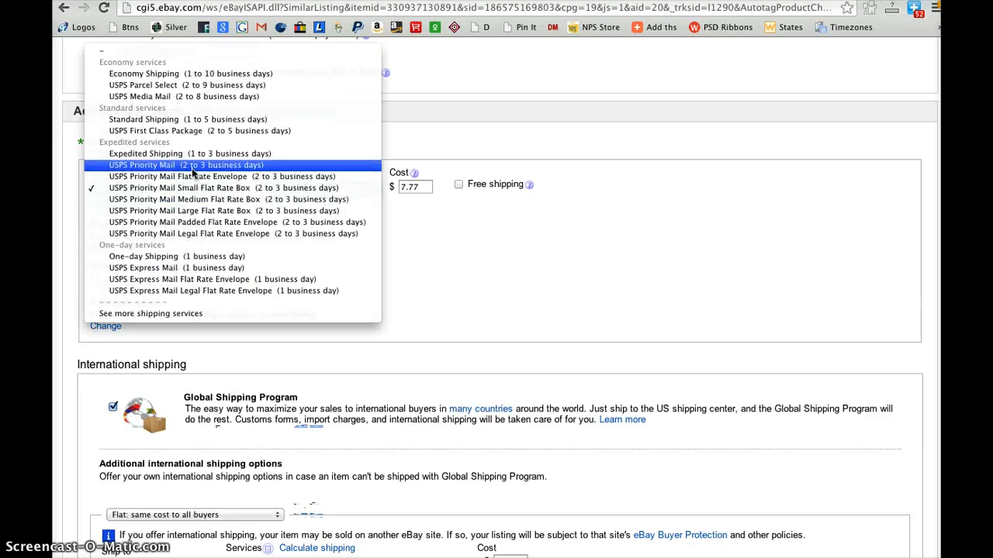
click(188, 169)
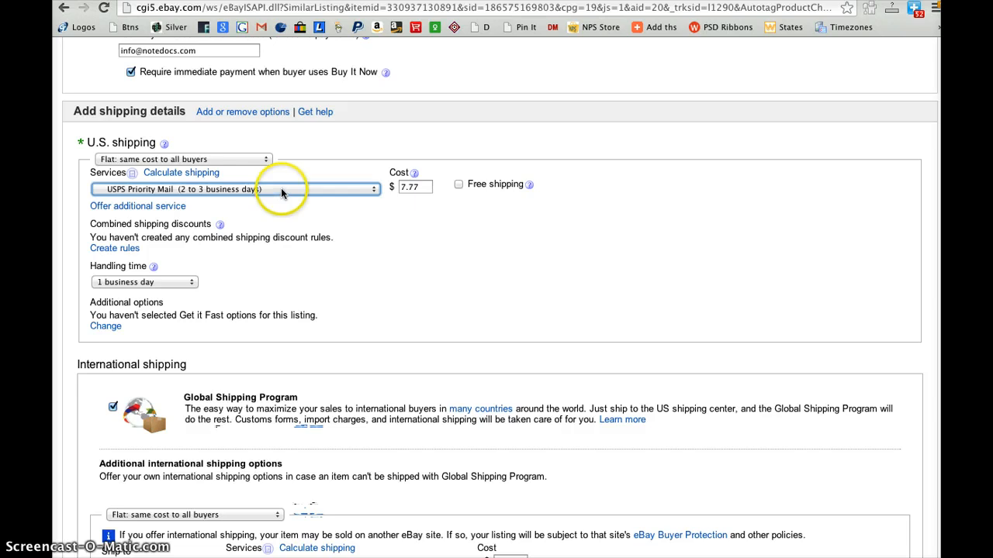
Review the available handling times for U.S. shipping and keep 1 business day
scroll(359, 232, down, 1)
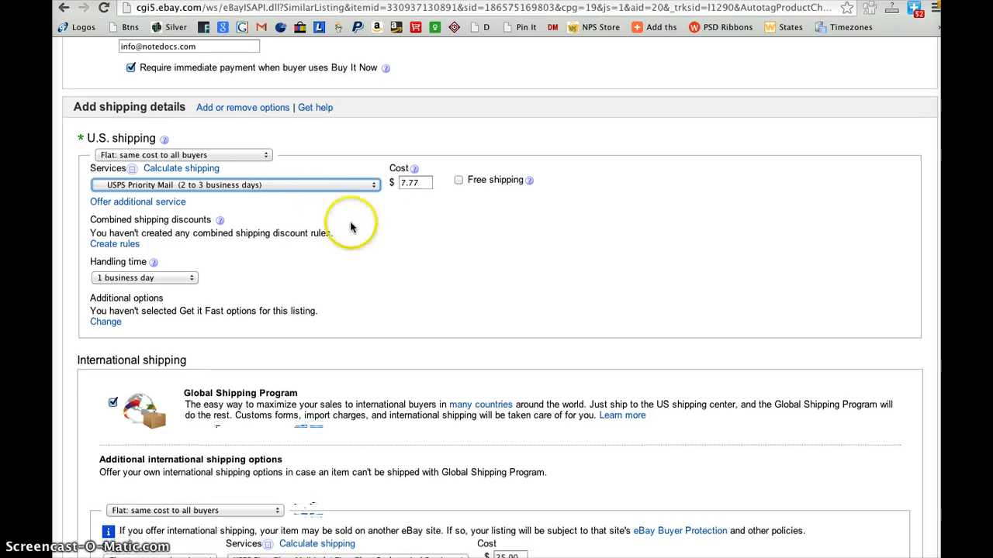
scroll(469, 265, down, 3)
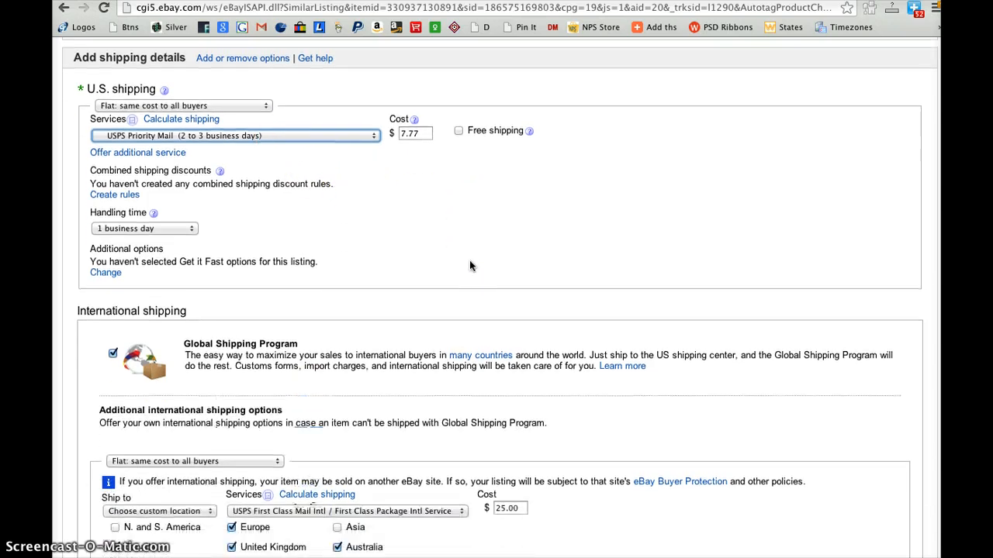
click(192, 187)
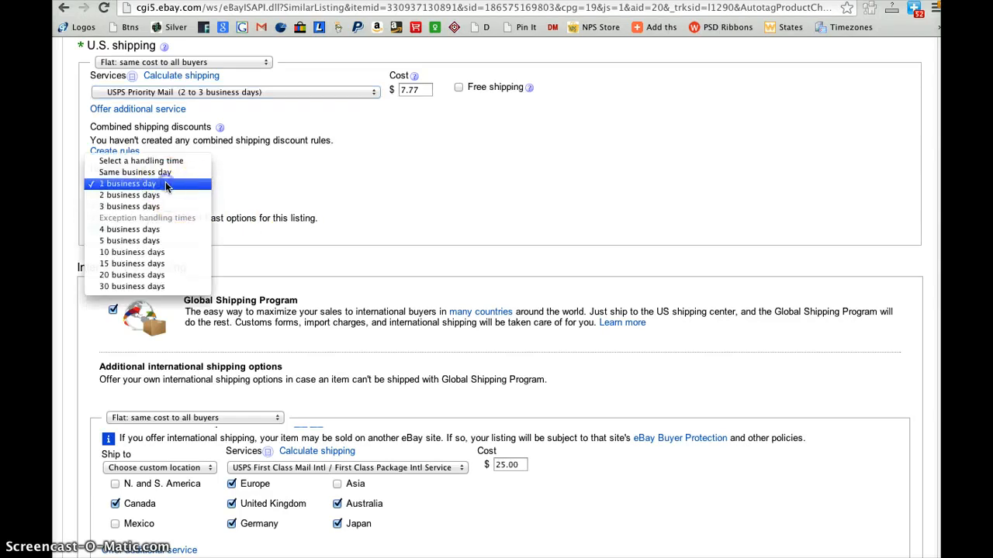
click(373, 203)
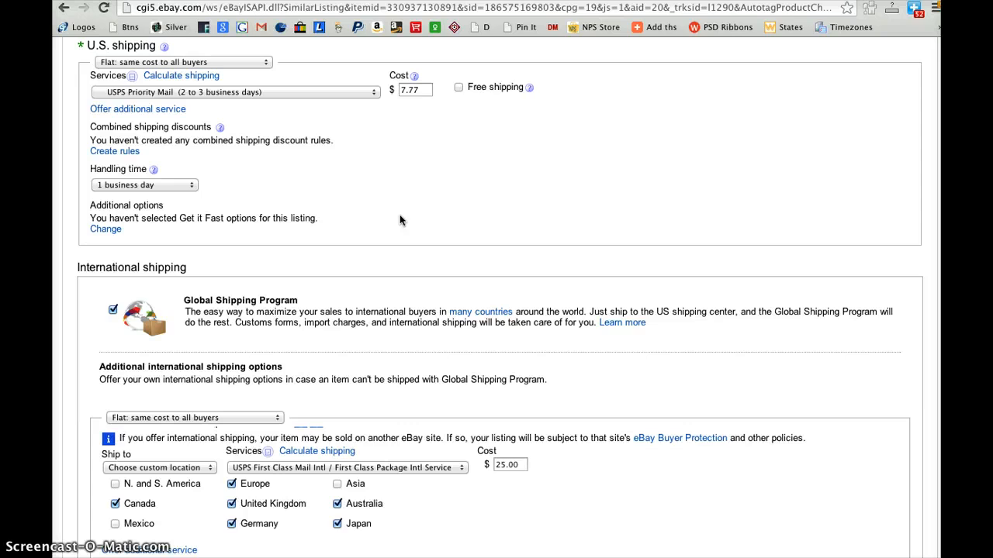
Turn off the Global Shipping Program in the international shipping options
scroll(399, 221, down, 3)
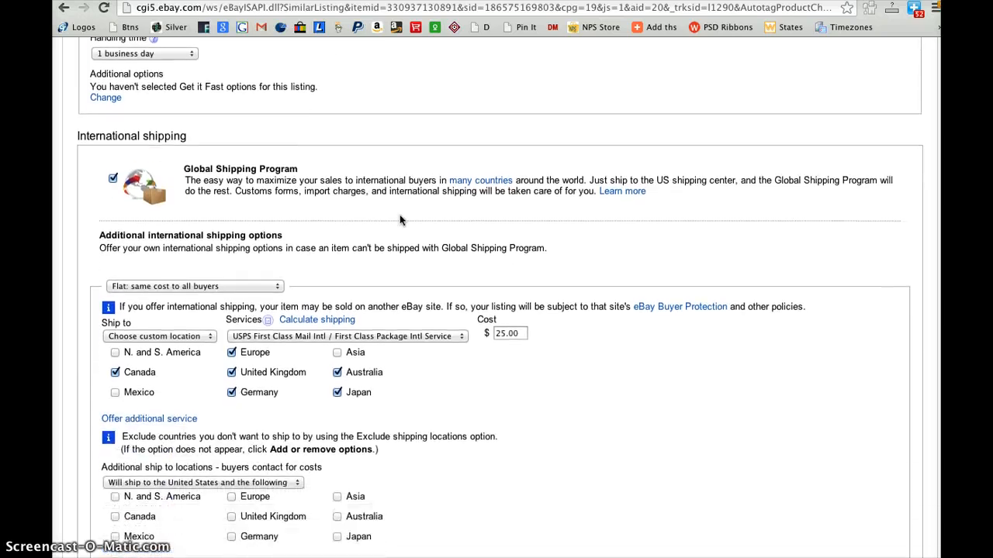
click(122, 186)
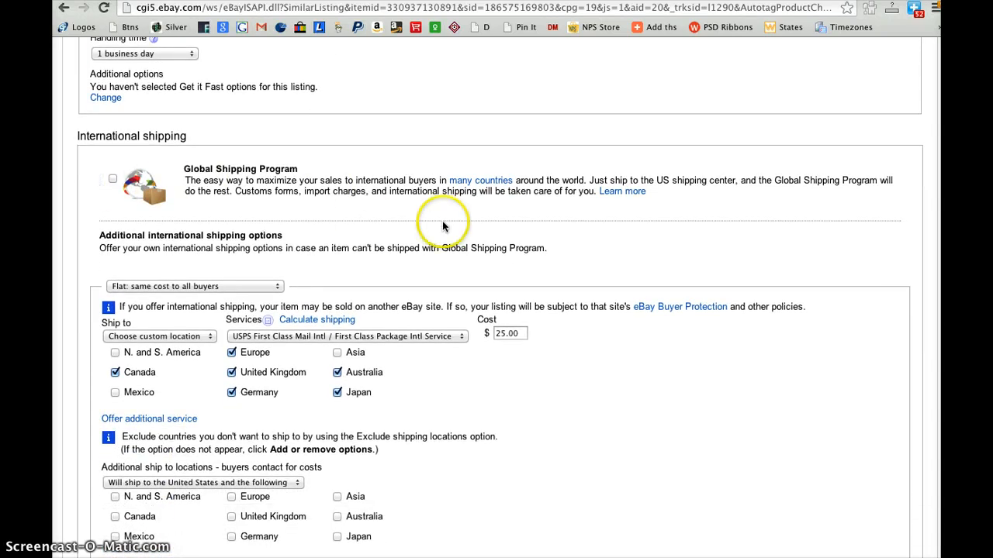
Review the package details, then open the return policy settings to view their options and cancel without saving
scroll(442, 221, down, 6)
scroll(443, 227, down, 6)
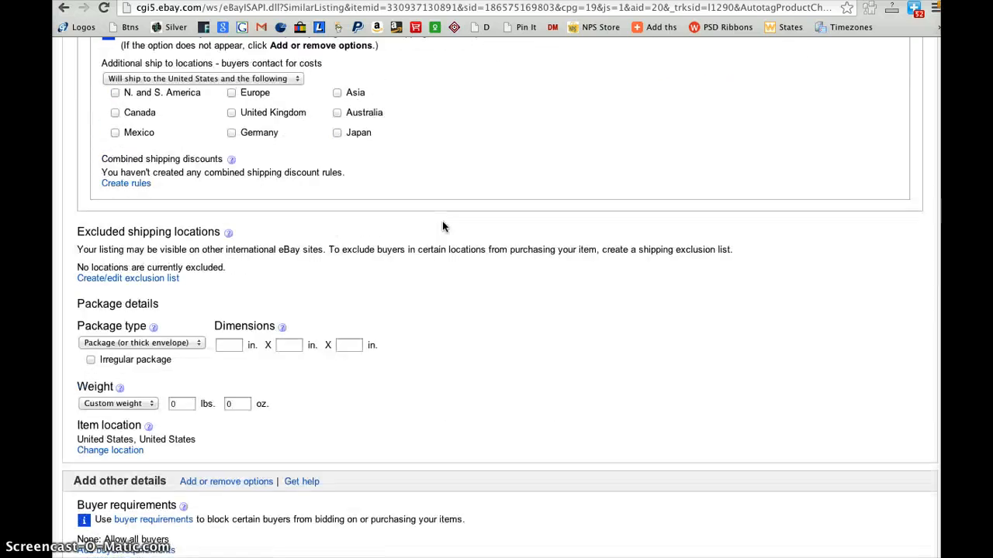
scroll(443, 227, down, 1)
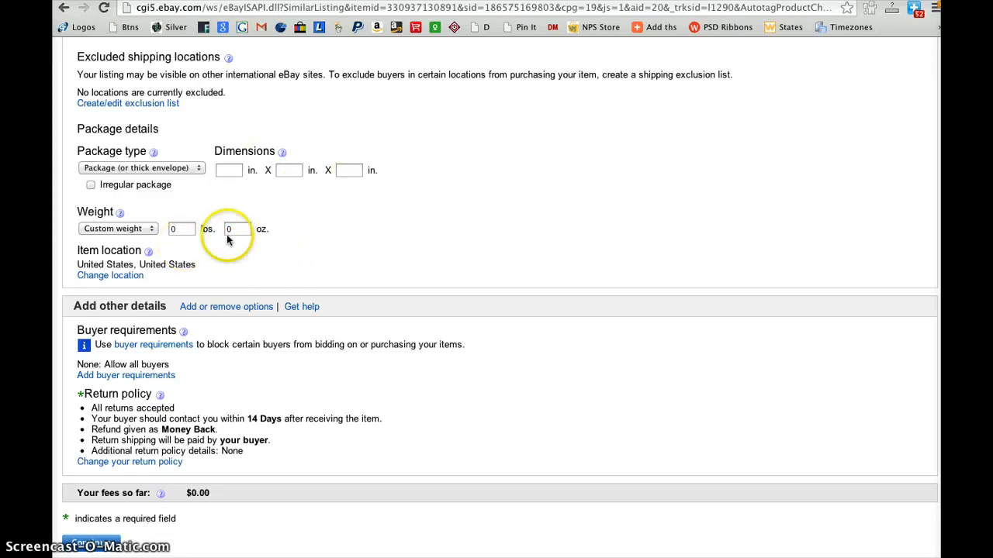
scroll(336, 310, down, 3)
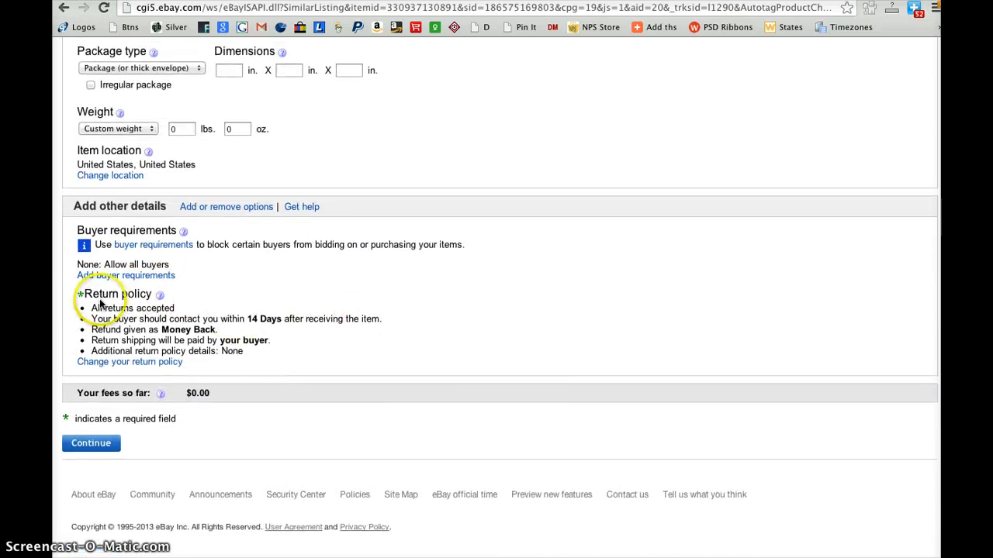
click(116, 362)
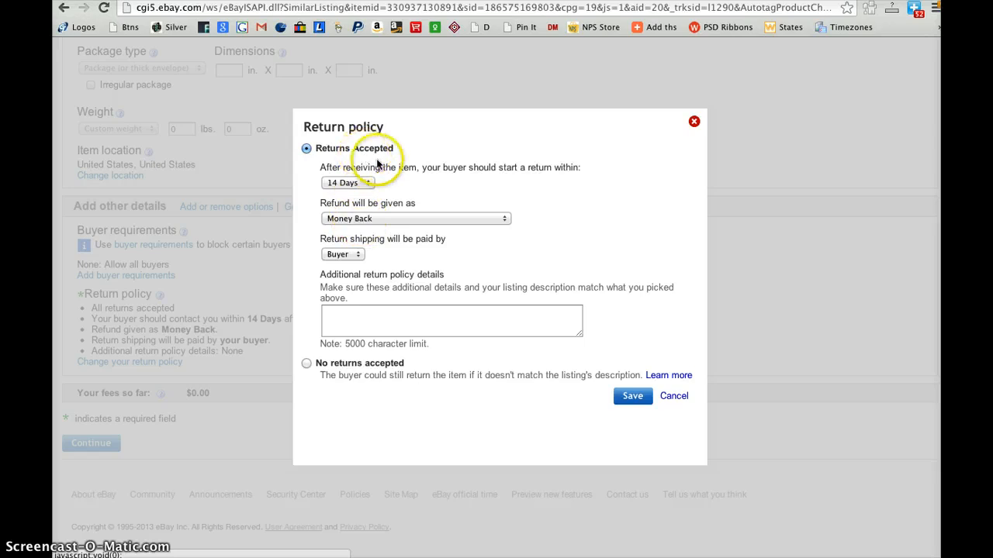
click(673, 397)
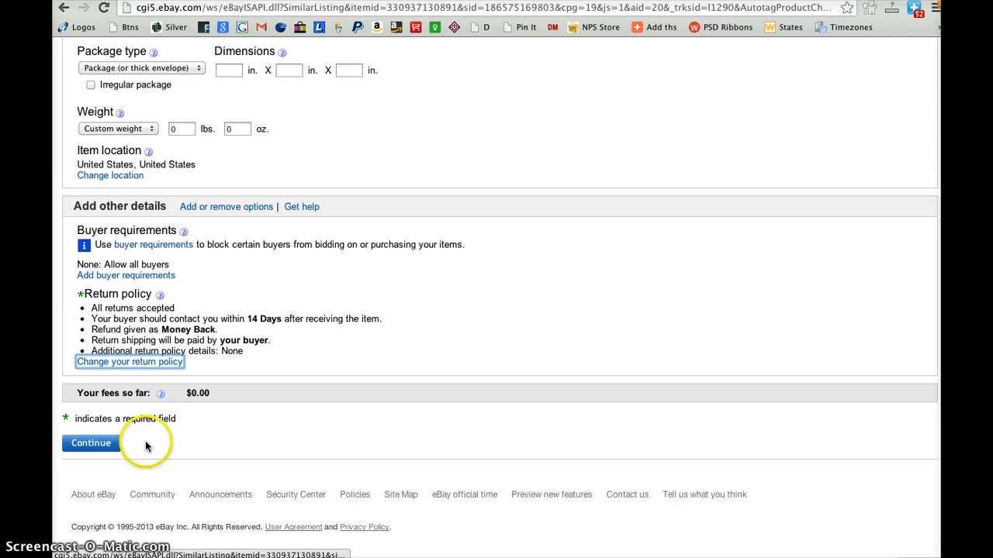
Save the LEGO listing for later as a draft
click(90, 443)
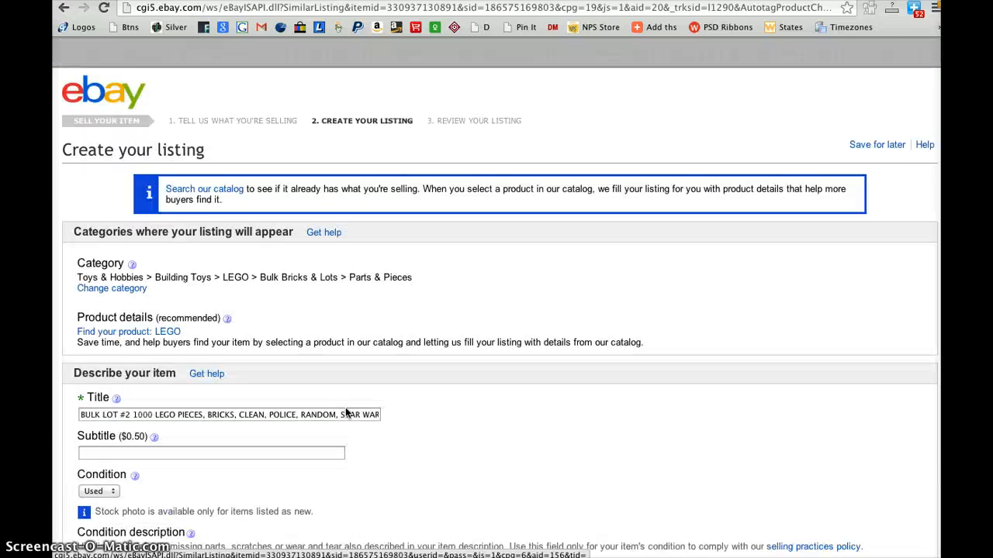
click(866, 118)
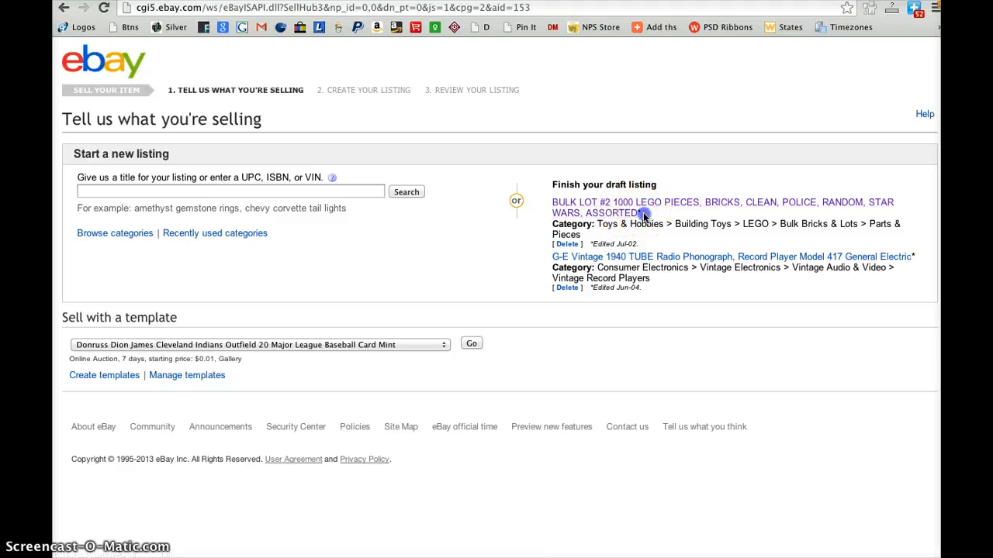
Highlight the title of the BULK LOT #2 1000 LEGO PIECES draft and view its link options
drag(643, 214, 553, 206)
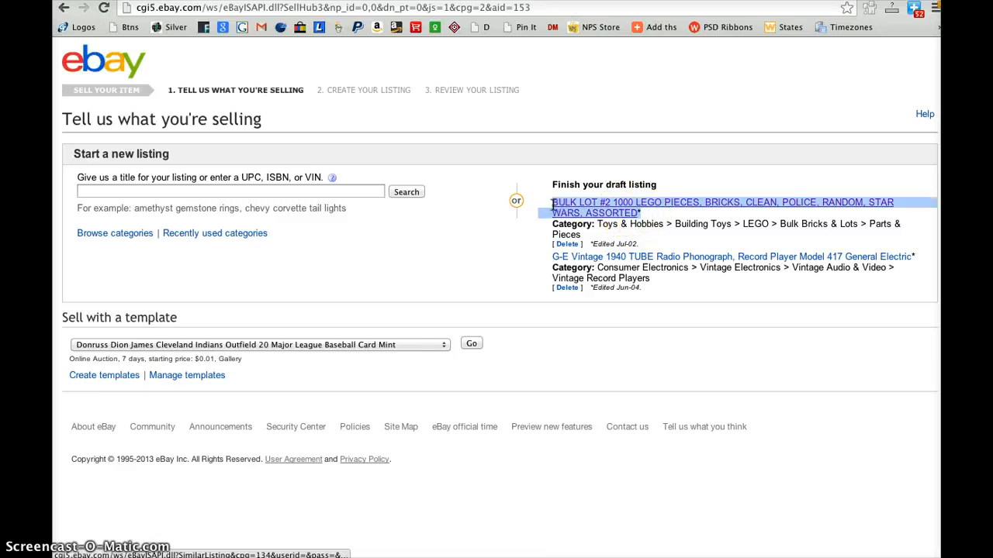
click(572, 207)
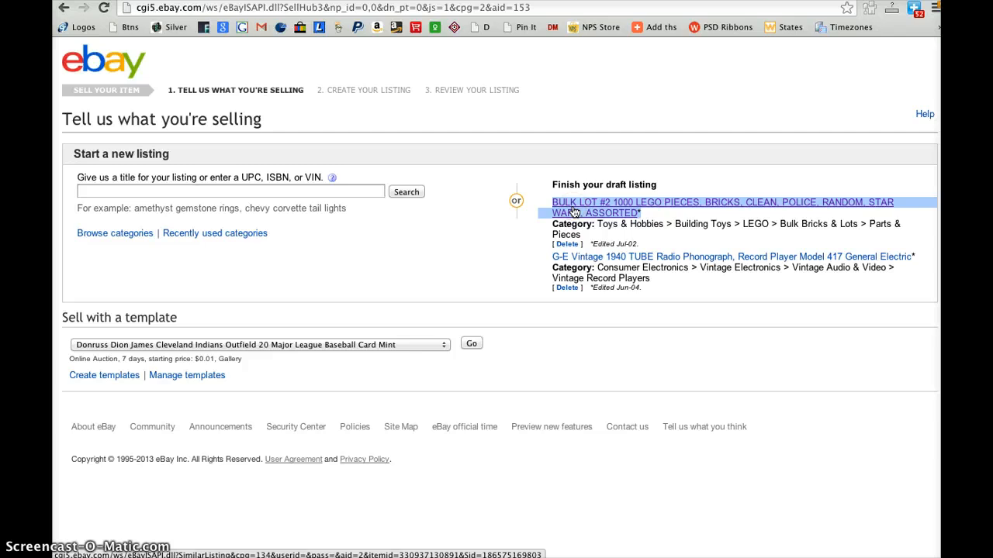
right_click(573, 211)
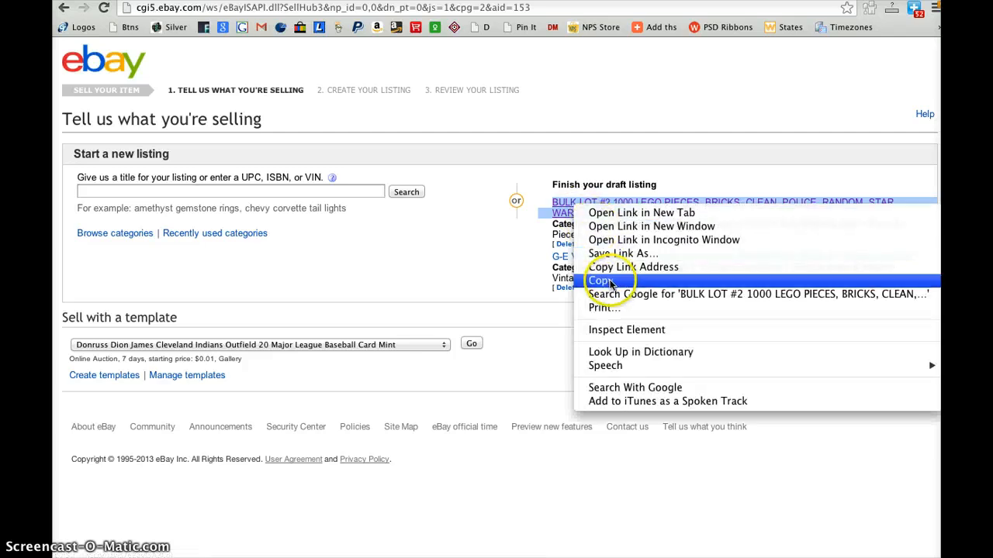
click(491, 289)
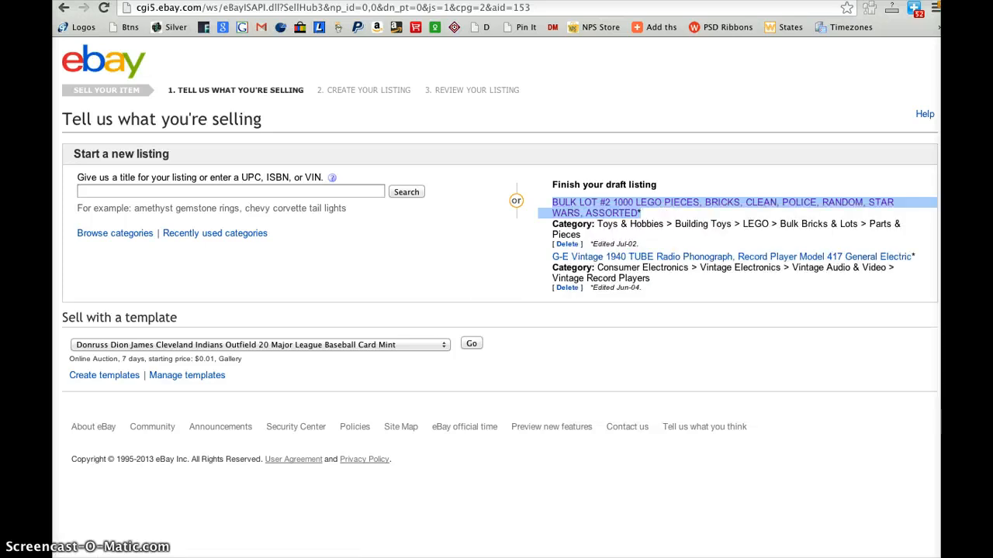